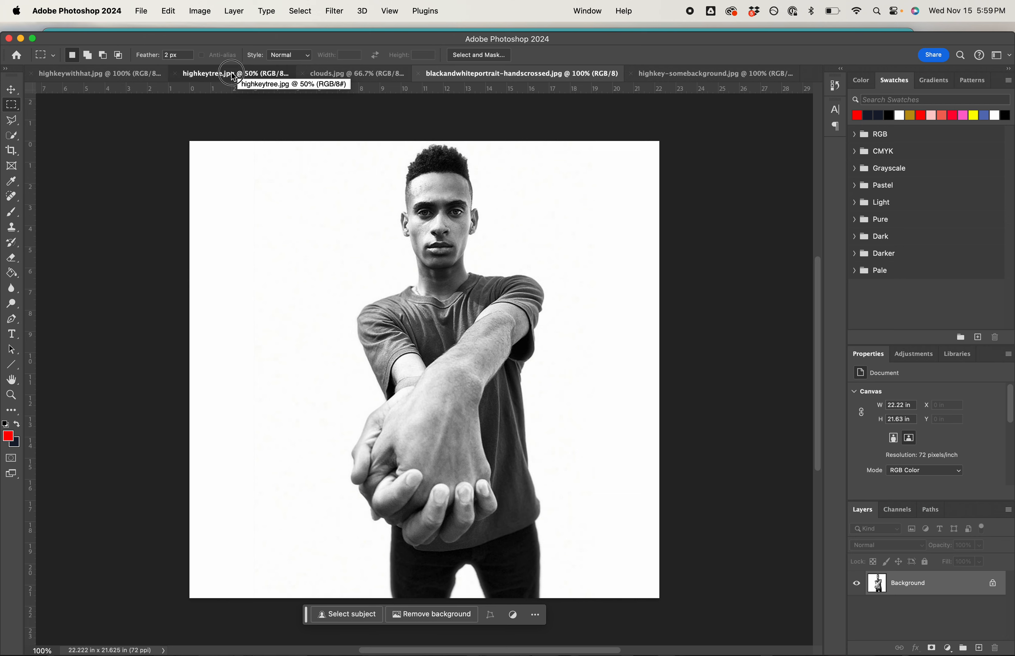
Compare the highkeytree.jpg and blackandwhiteportrait-handscrossed.jpg images.
click(233, 74)
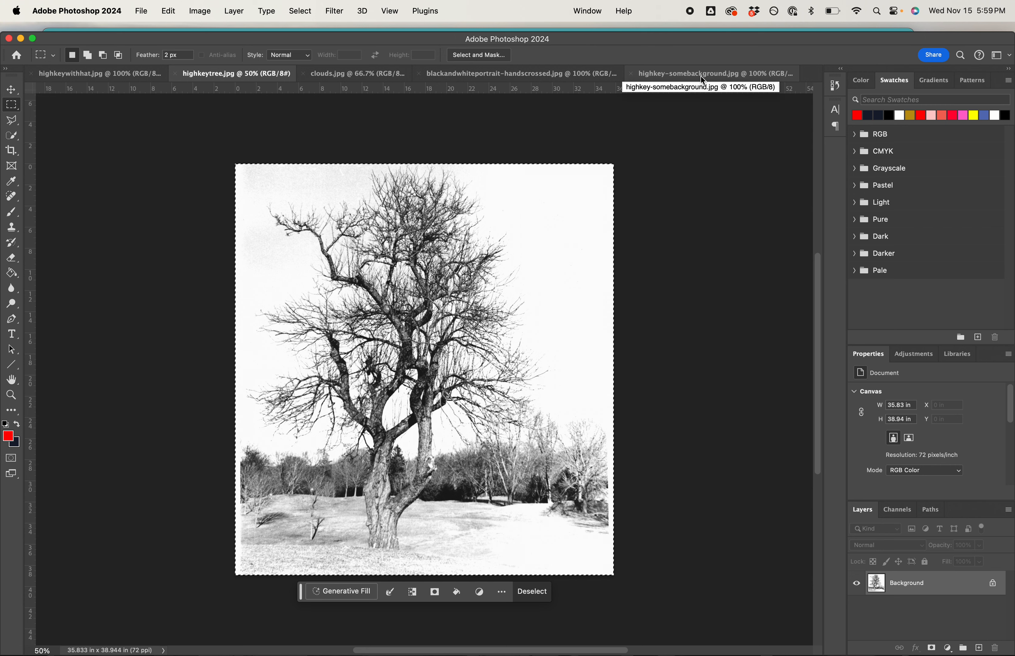
click(516, 75)
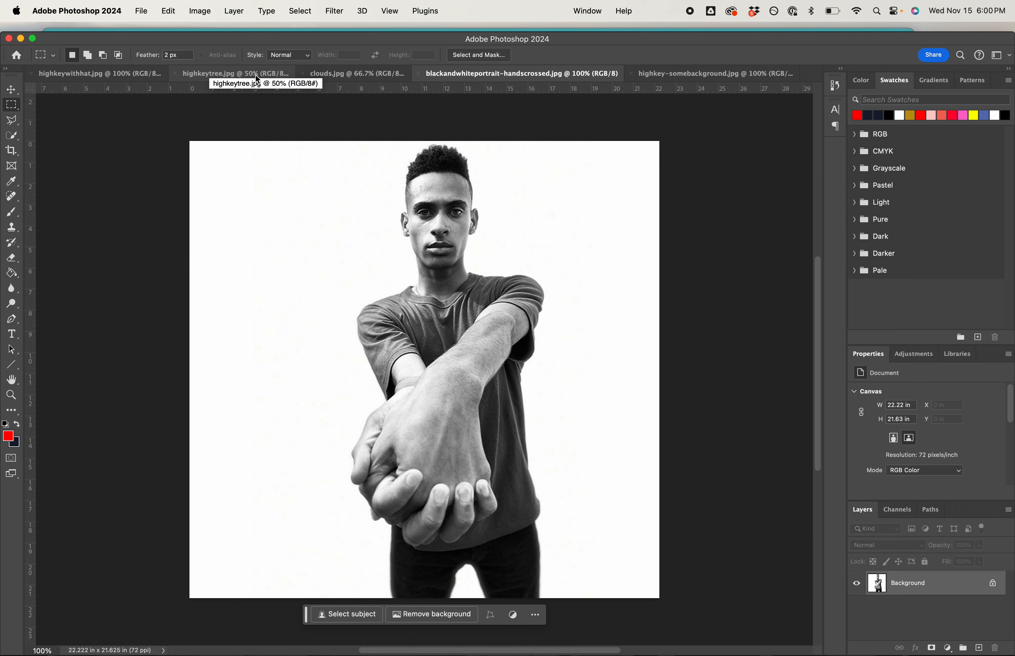
click(218, 76)
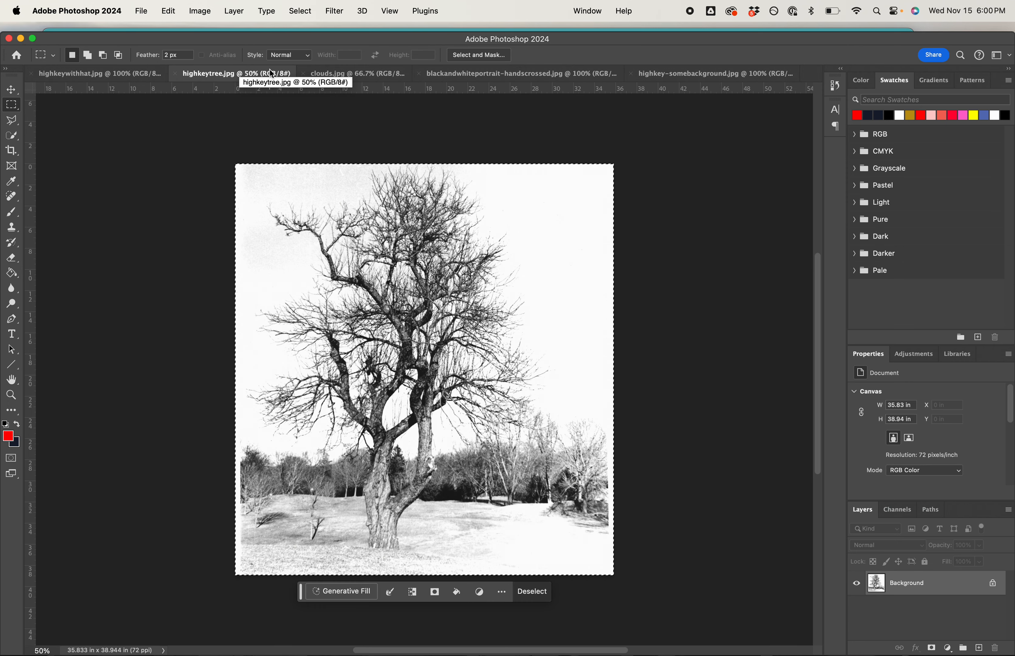
click(528, 74)
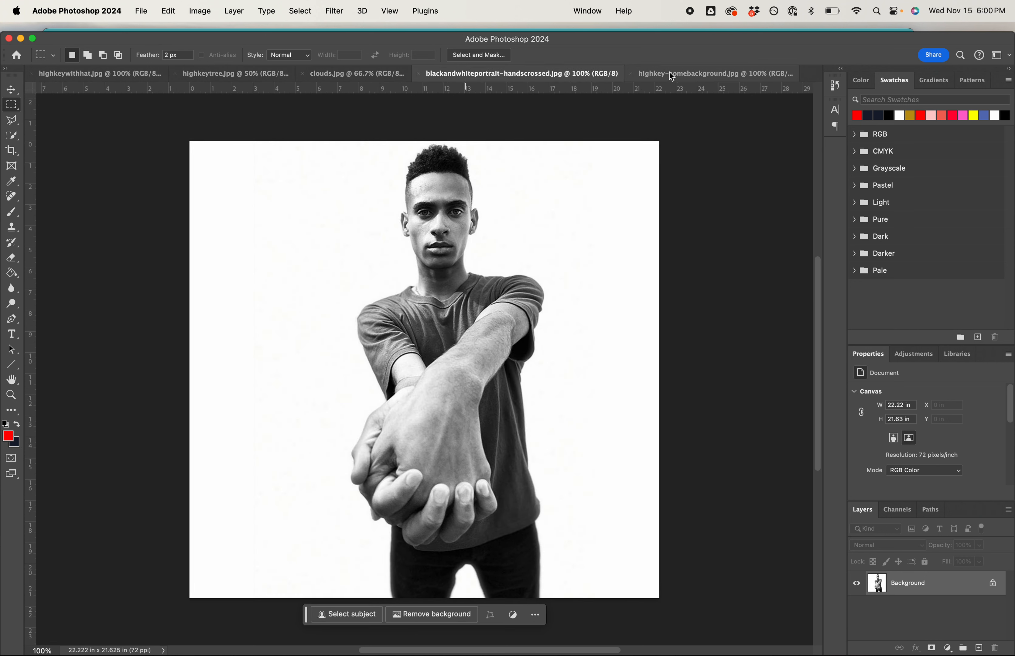
Select the woman in highkey-somebackground.jpg with the automatic Subject selection.
click(703, 70)
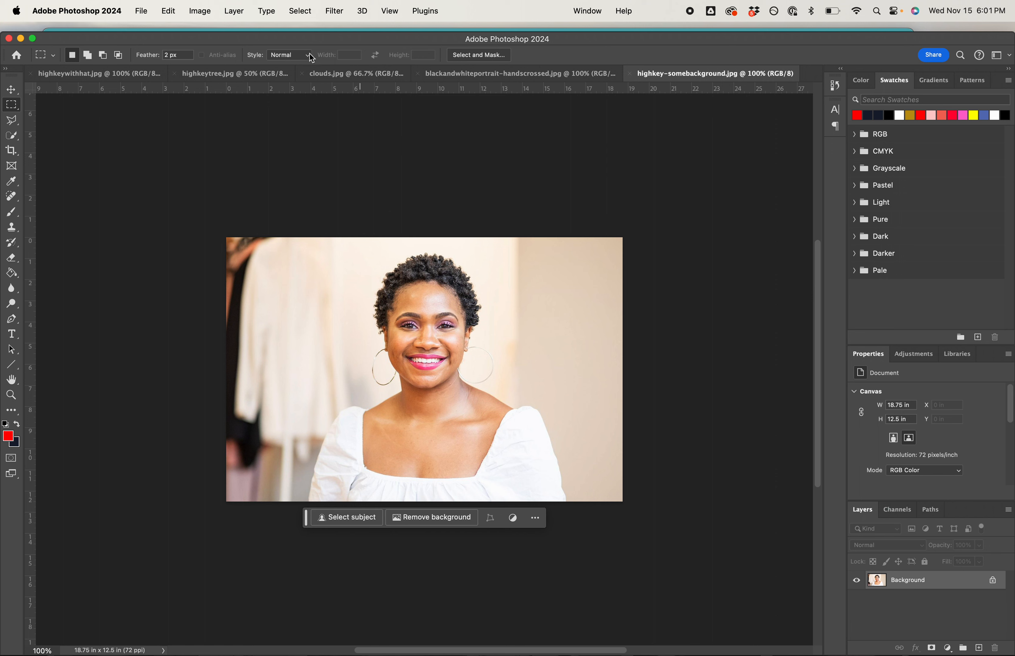
click(298, 15)
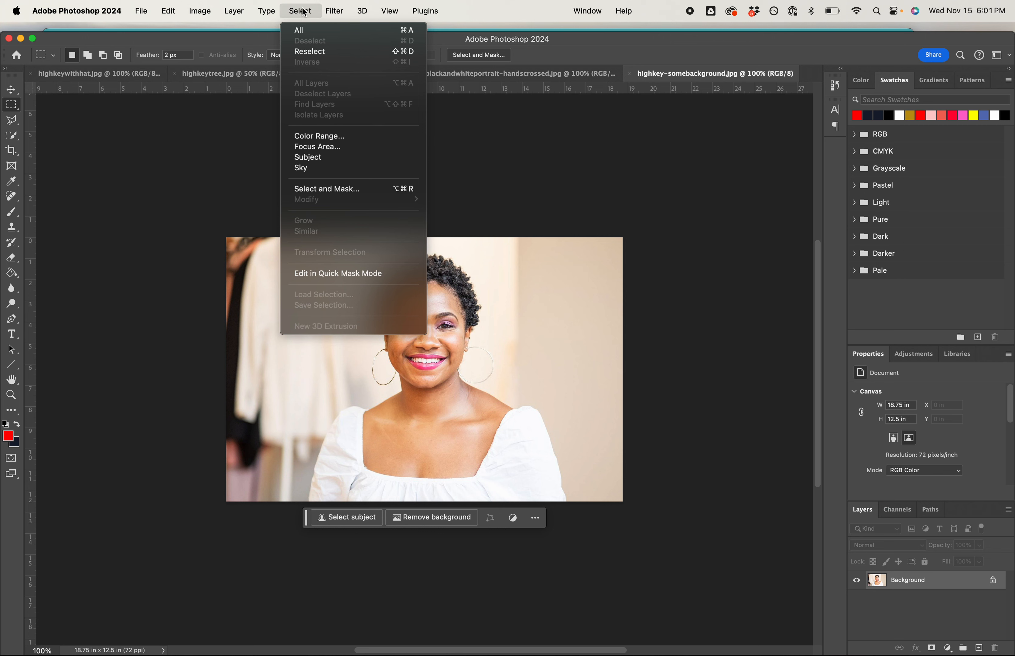
click(311, 159)
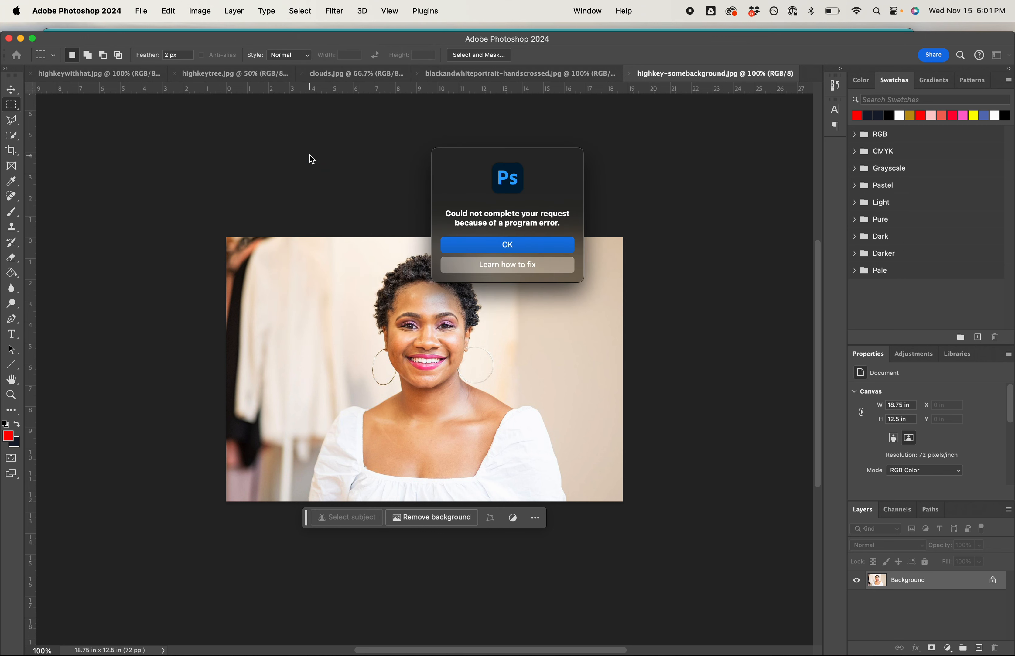
click(482, 248)
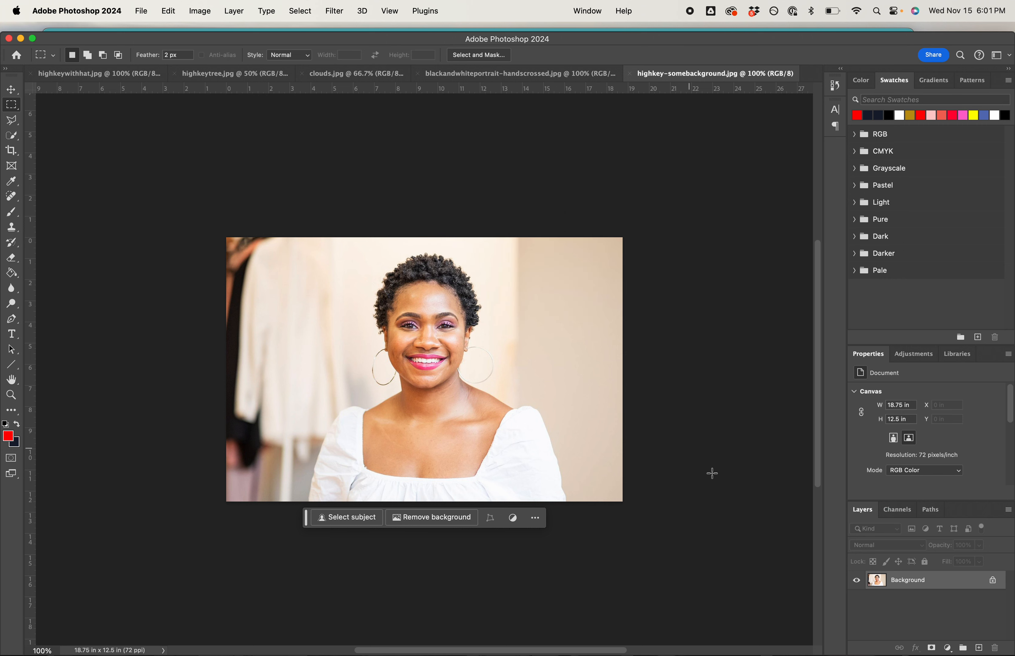
click(300, 11)
click(314, 157)
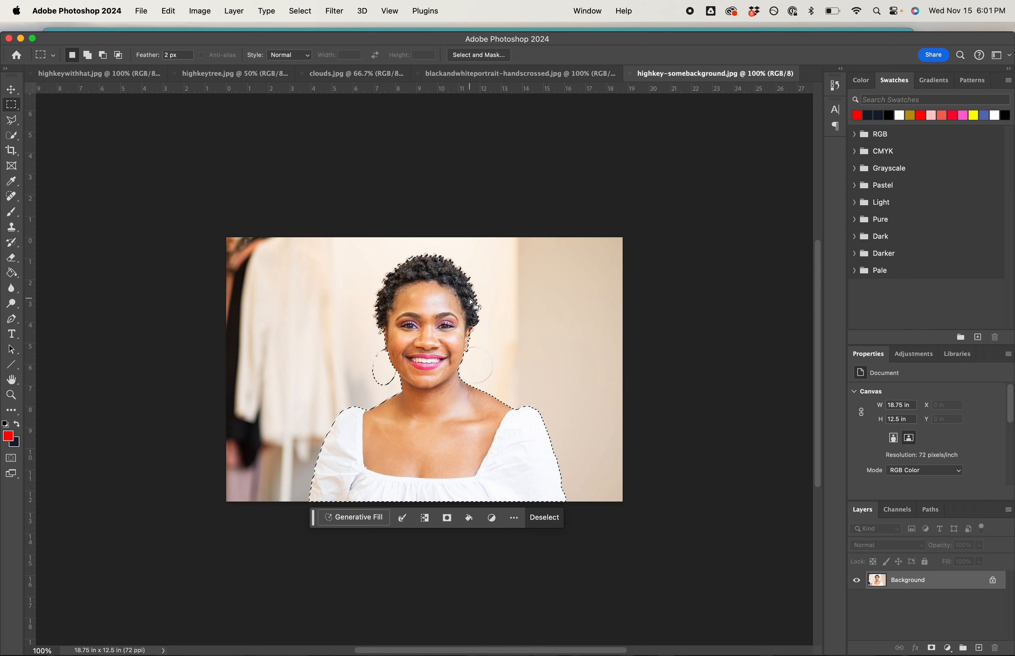
Invert the selection to cover the background, fill it with White at 100% opacity, and deselect.
key(shift+super+i)
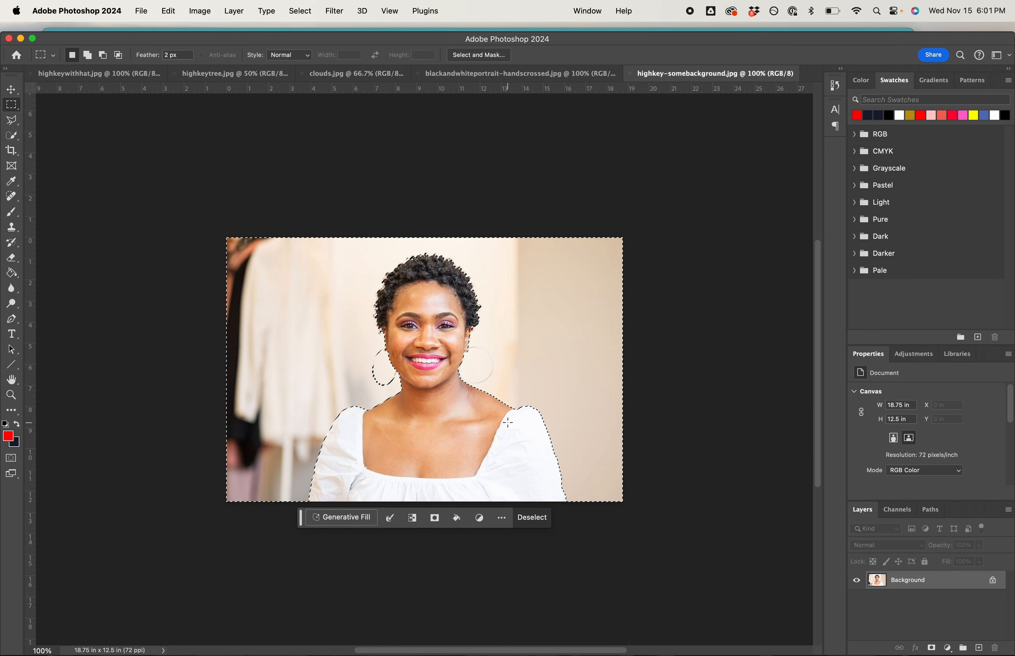
key(shift+BackSpace)
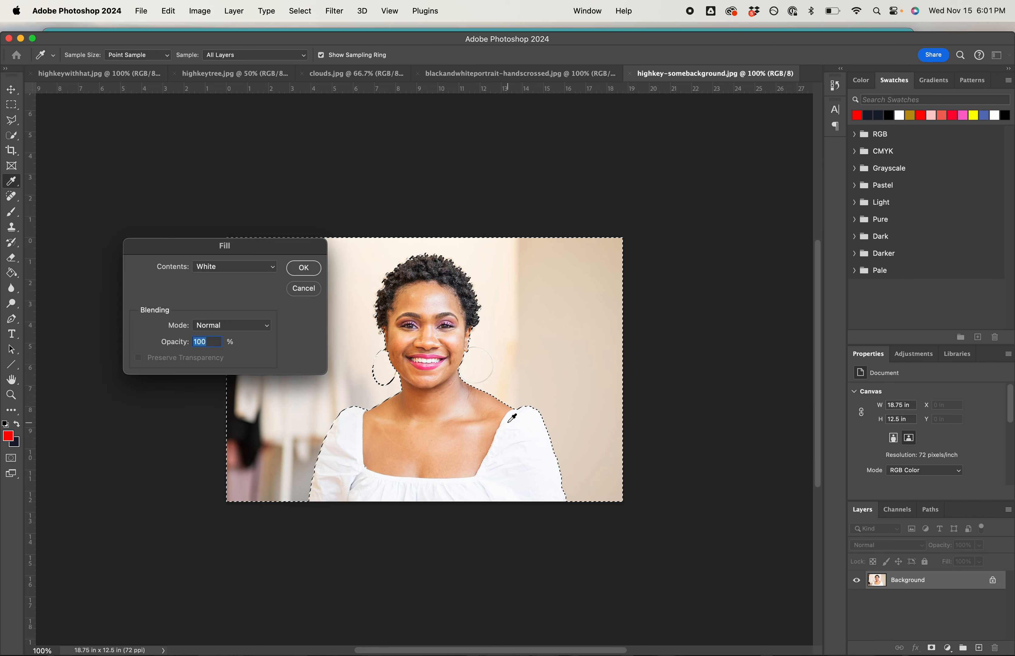
click(250, 266)
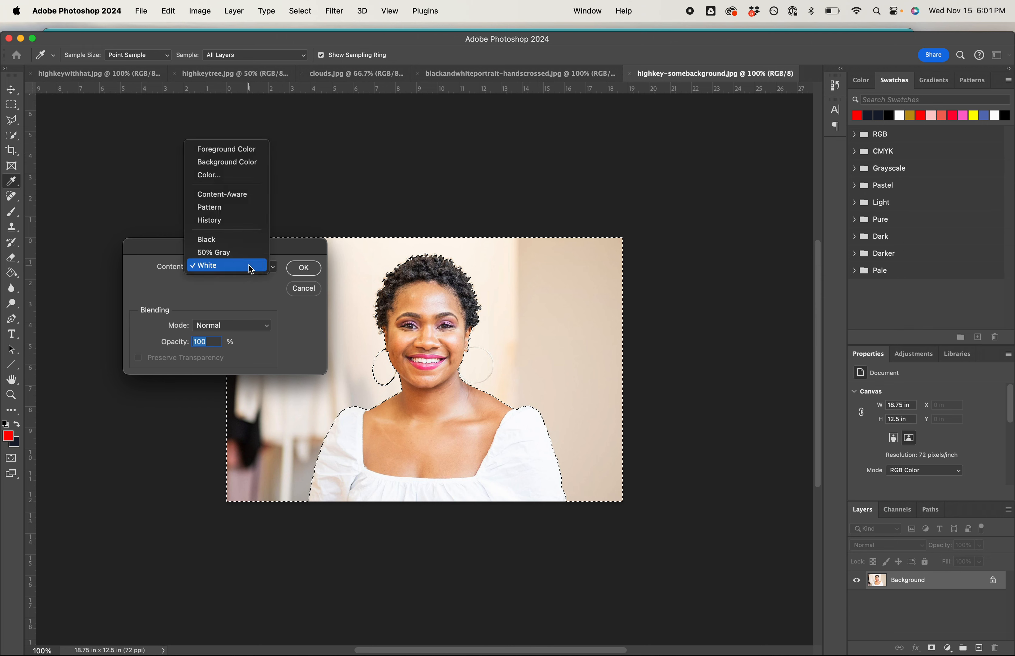
click(239, 264)
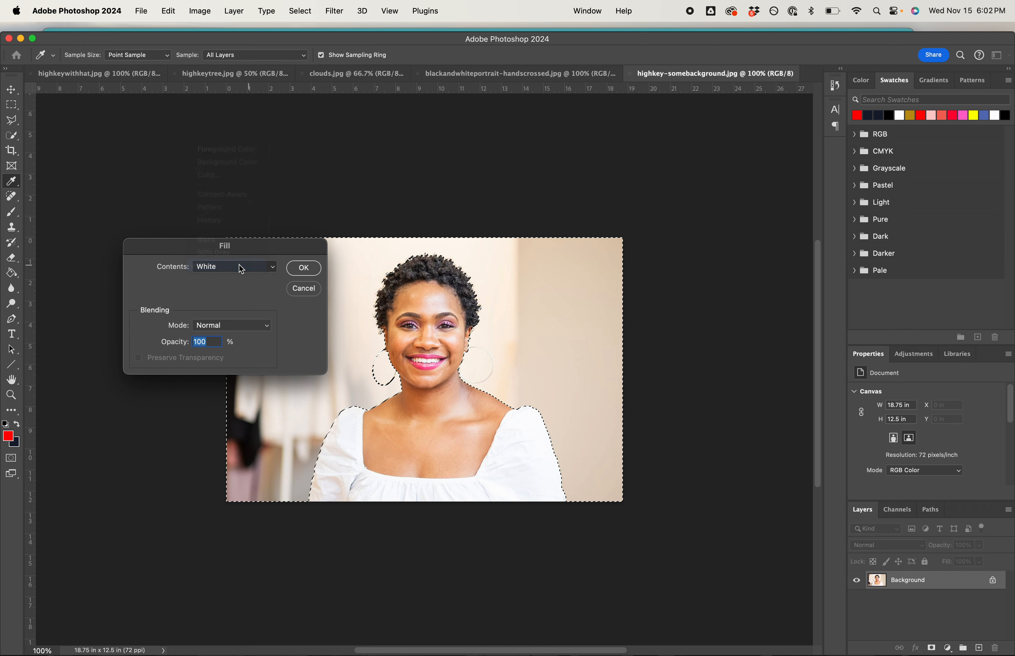
click(303, 269)
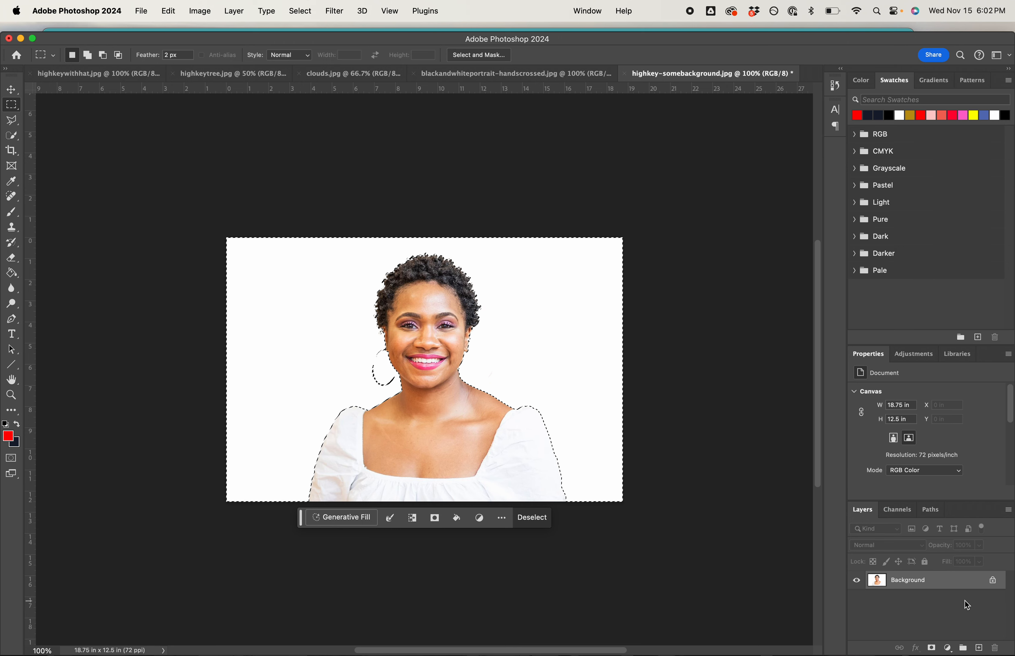
key(super+d)
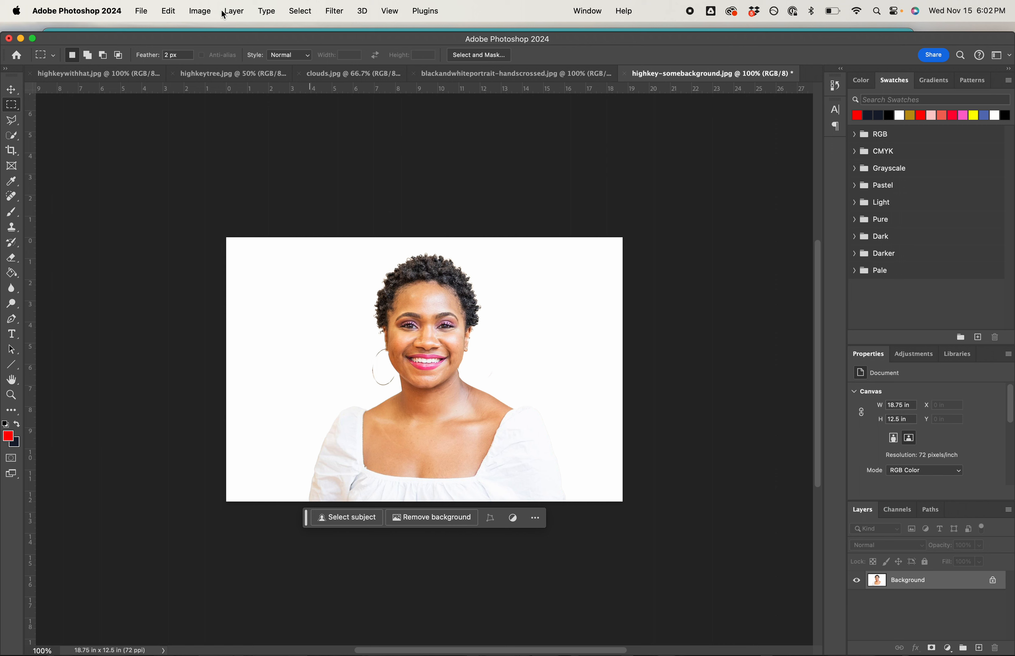
Convert the woman's portrait to monochrome using a Black & White adjustment with Reds at 12, and flatten the image.
click(916, 354)
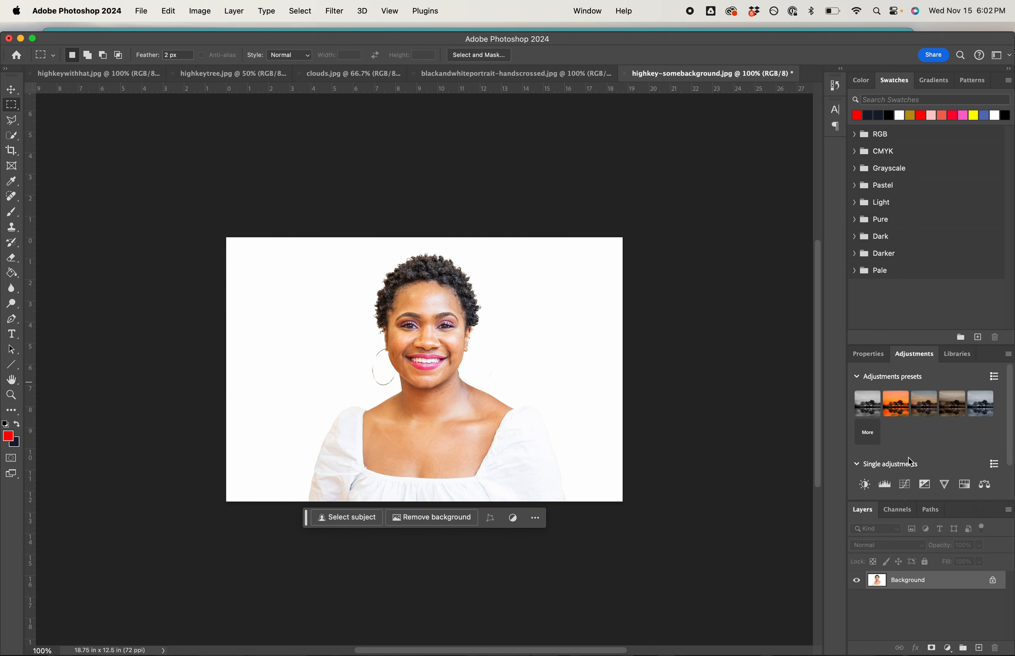
scroll(931, 465, down, 3)
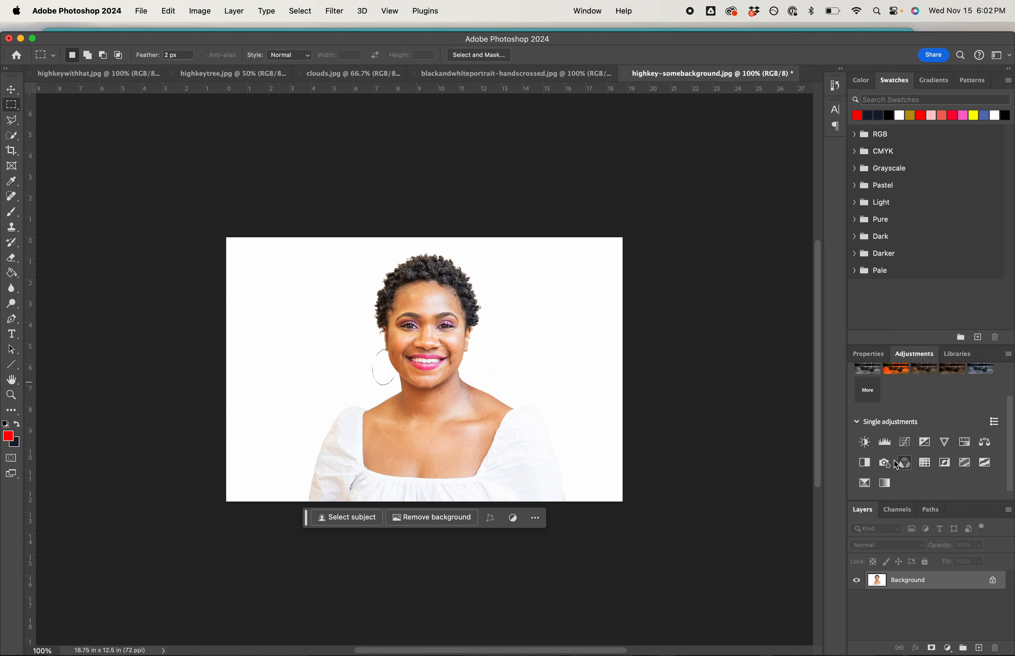
click(865, 464)
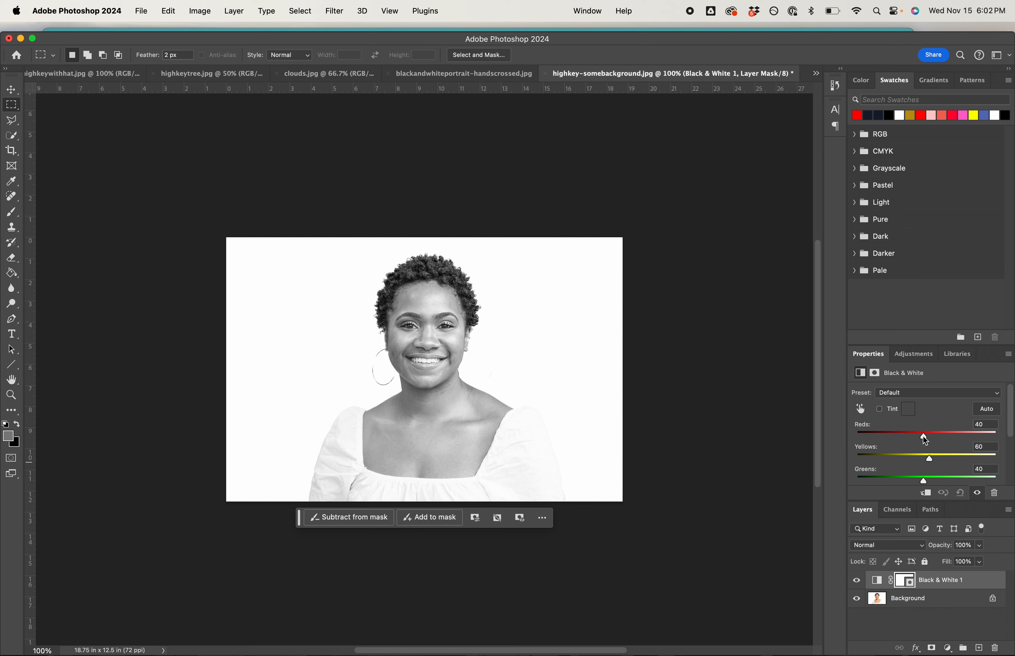
drag(924, 437, 918, 443)
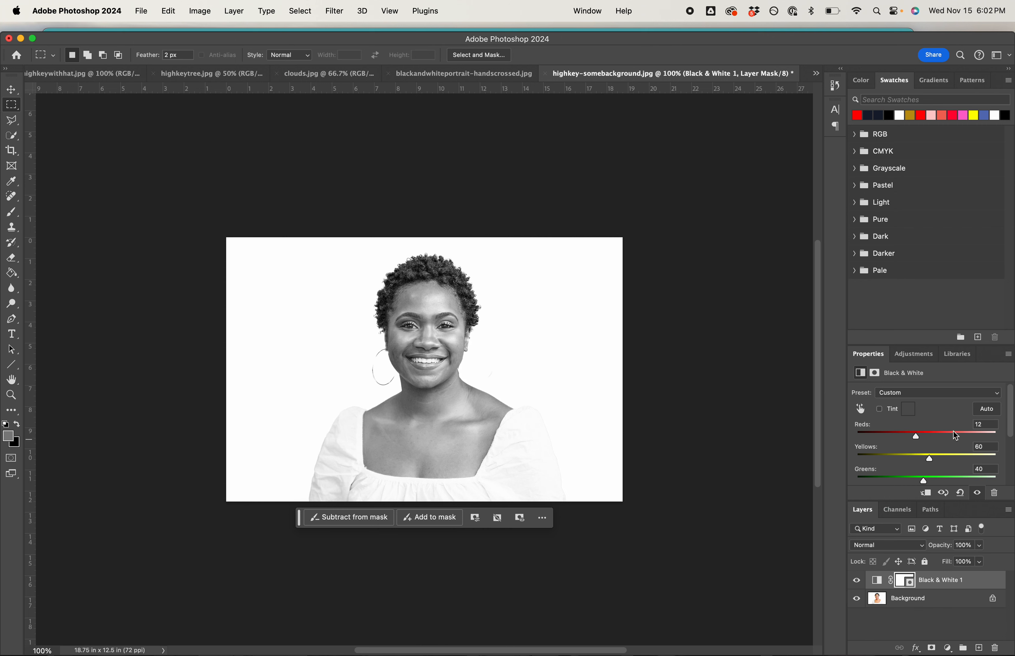
click(1009, 510)
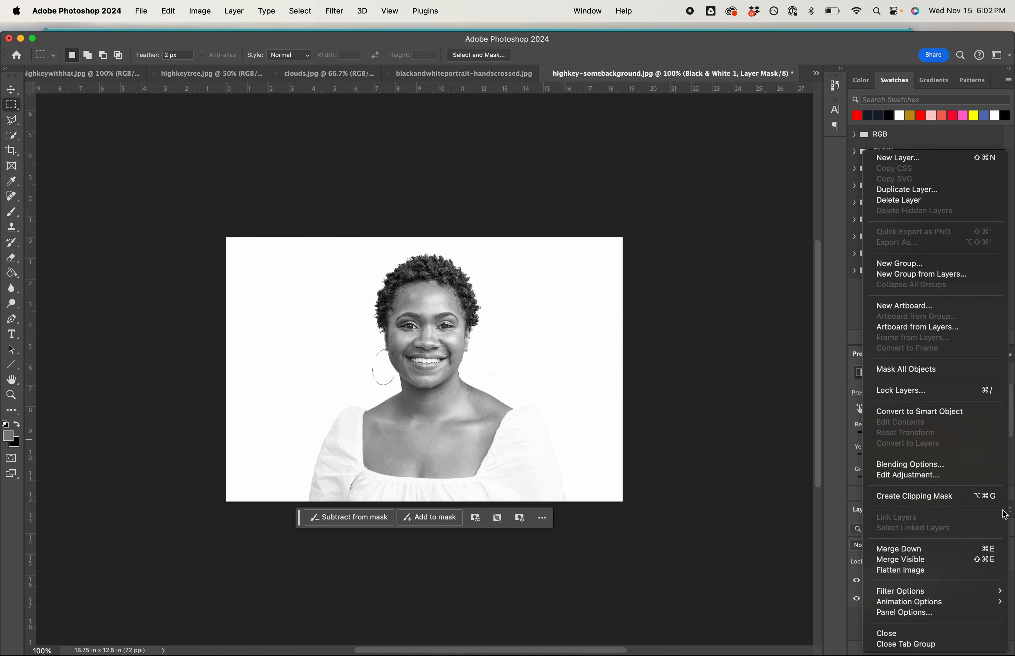
click(916, 571)
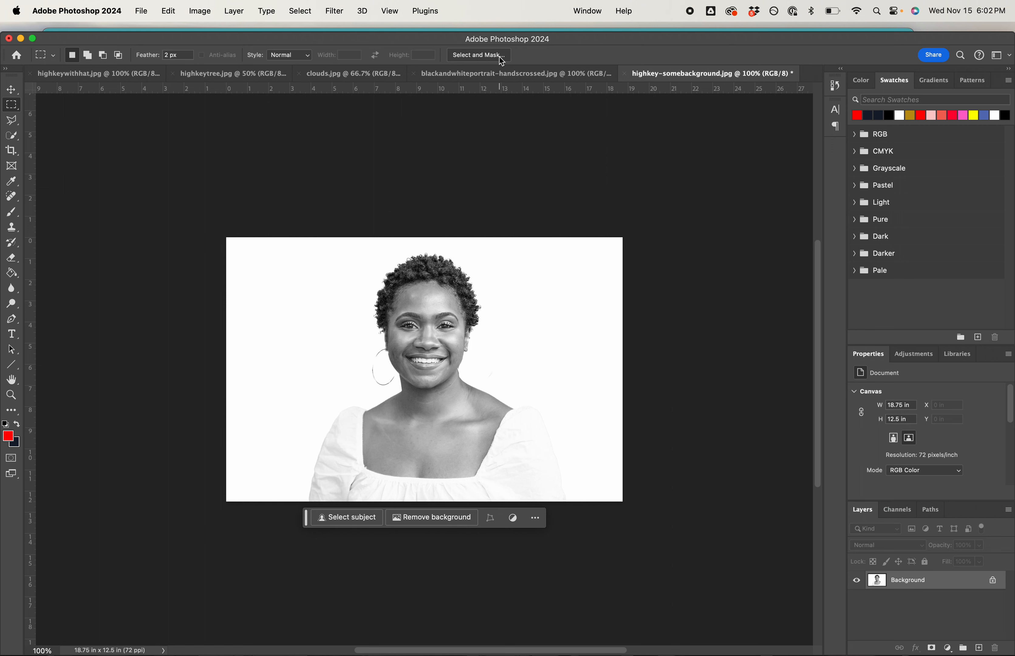
Paste the whole highkeytree.jpg image as a new layer into blackandwhiteportrait-handscrossed.jpg.
click(494, 76)
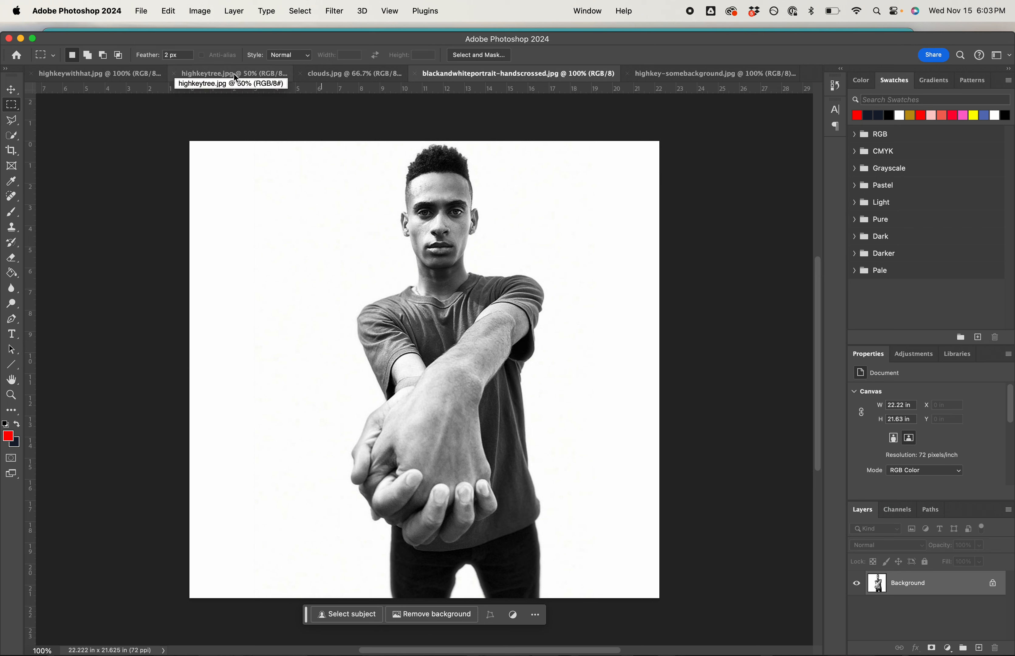
click(219, 76)
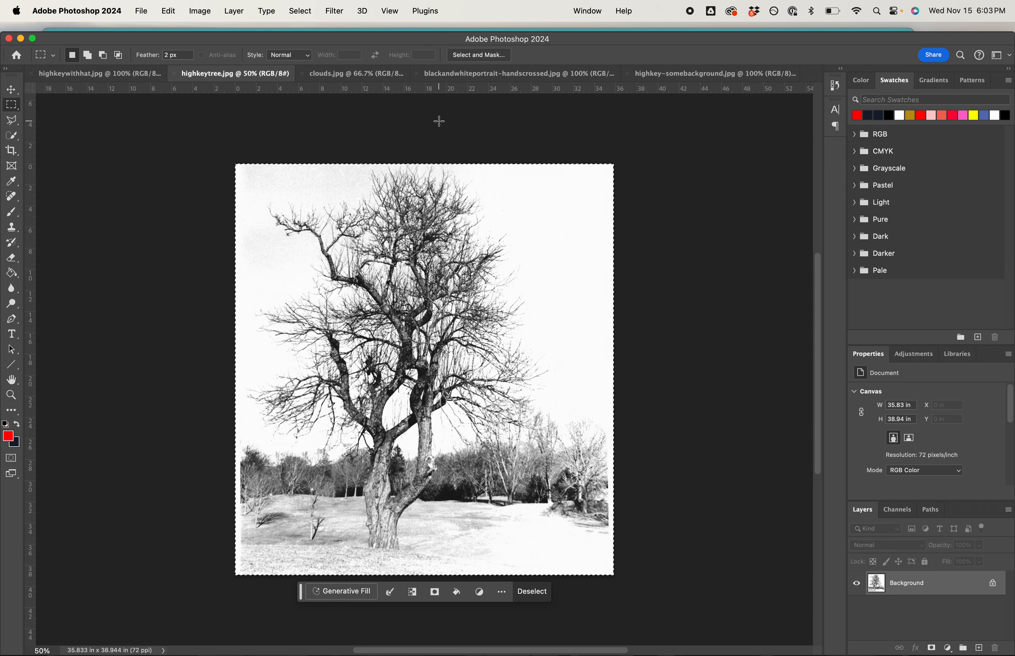
click(494, 74)
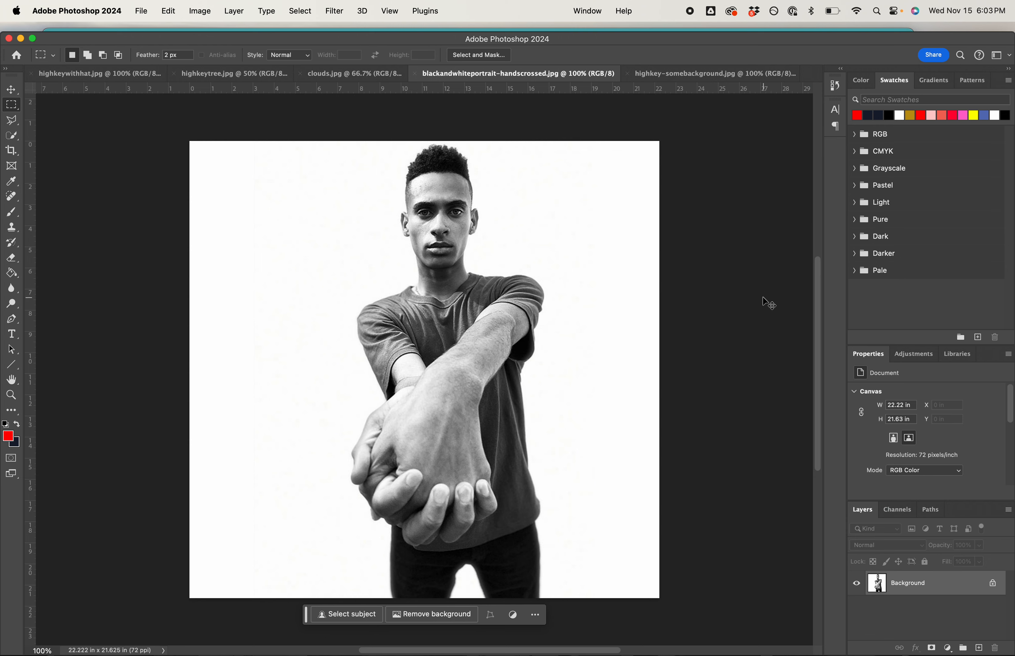
key(super+v)
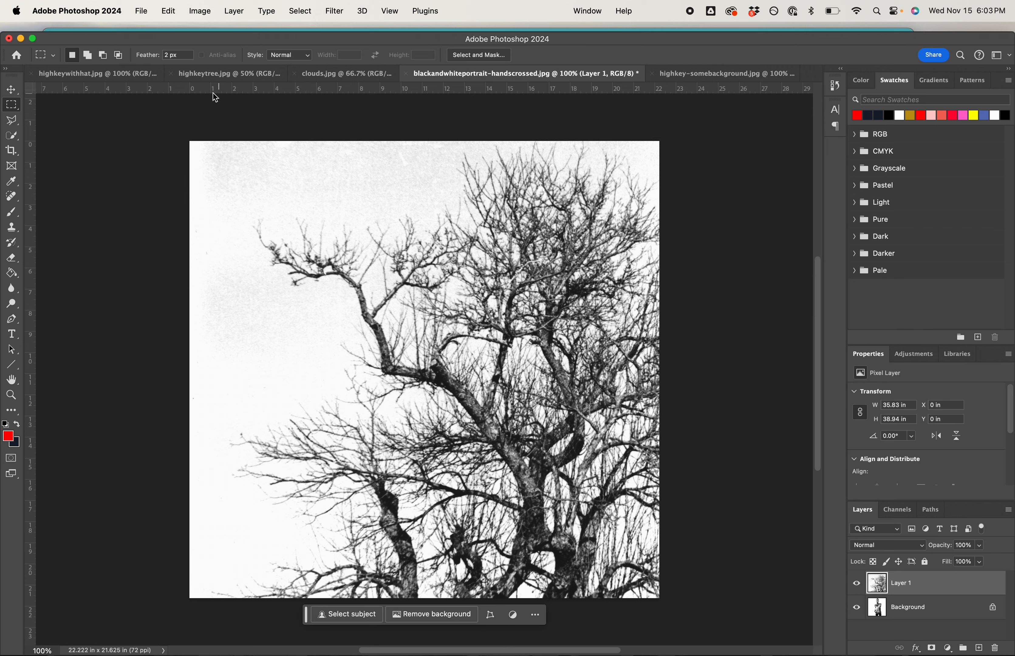
Scale the tree layer to about 65.7% with Free Transform and place it over the man, aligned with the canvas's upper edge.
click(171, 13)
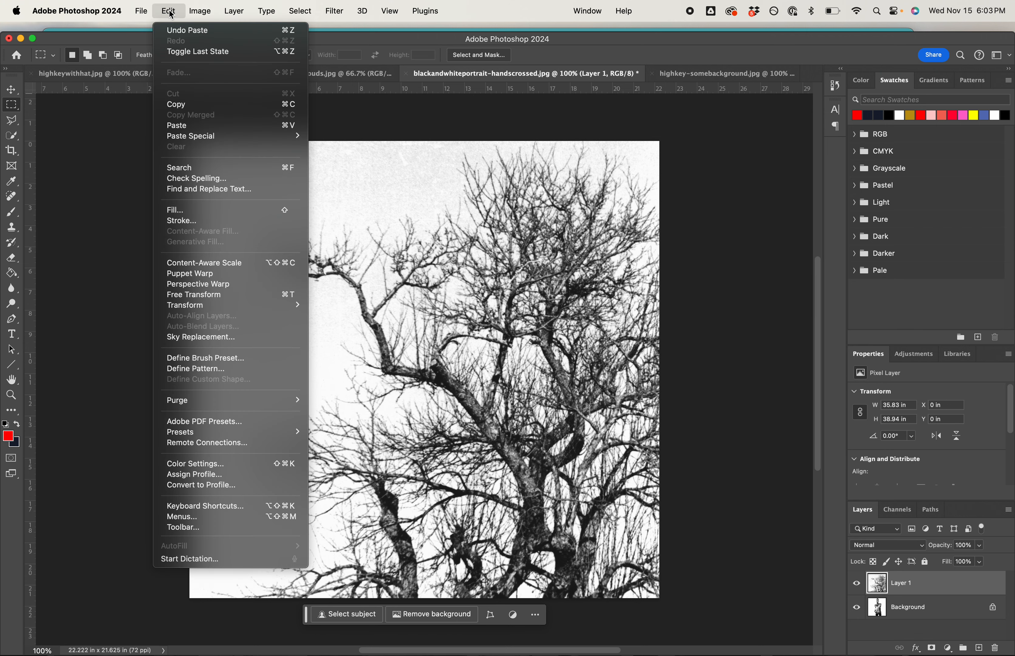
click(196, 296)
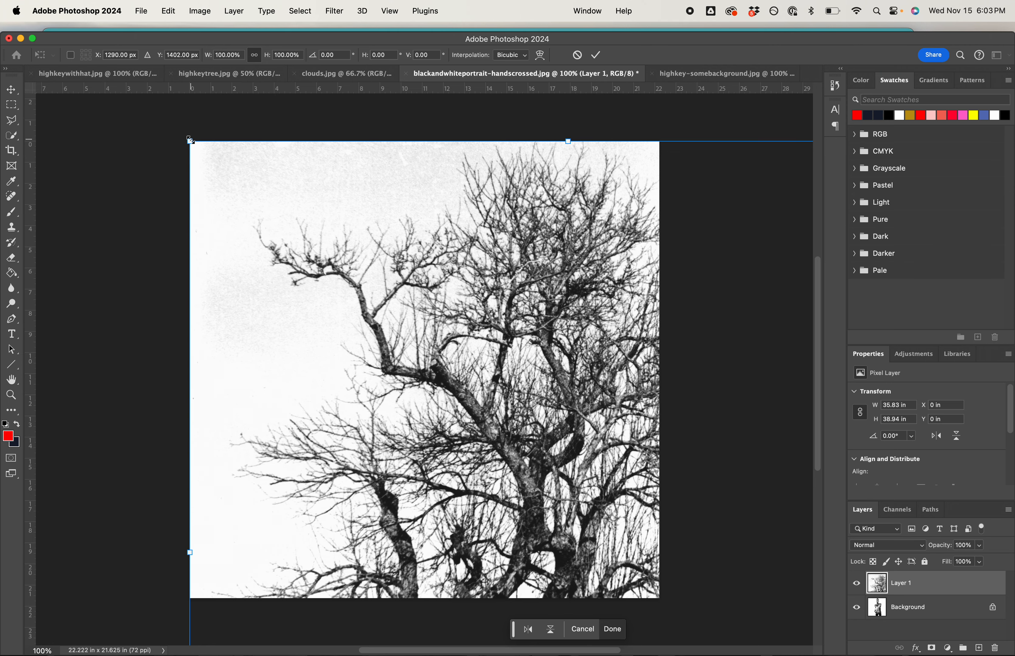
drag(190, 141, 479, 396)
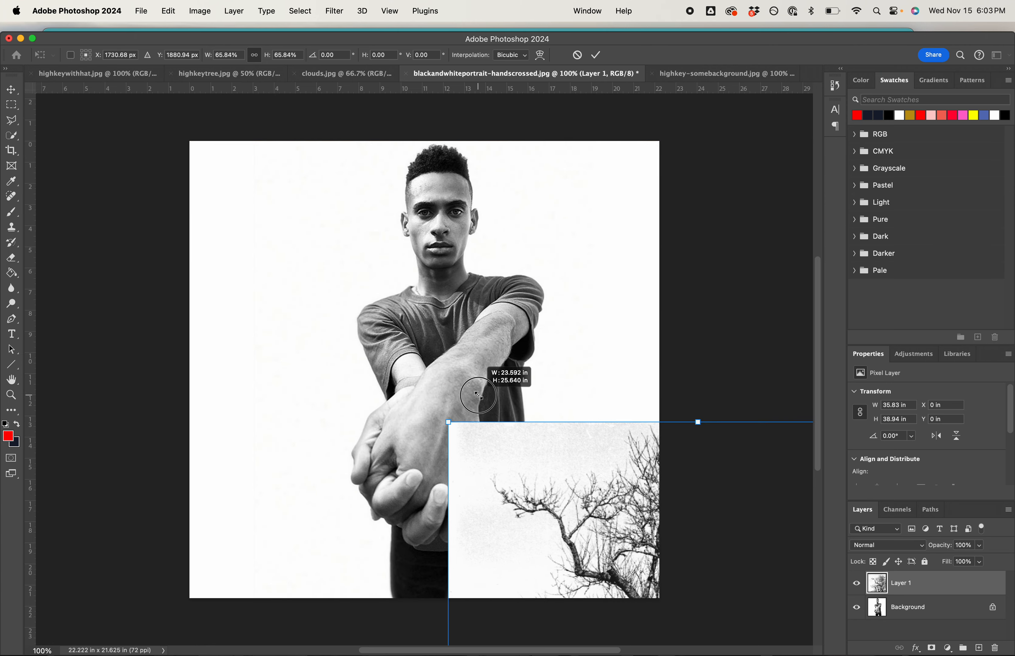
drag(563, 496, 344, 251)
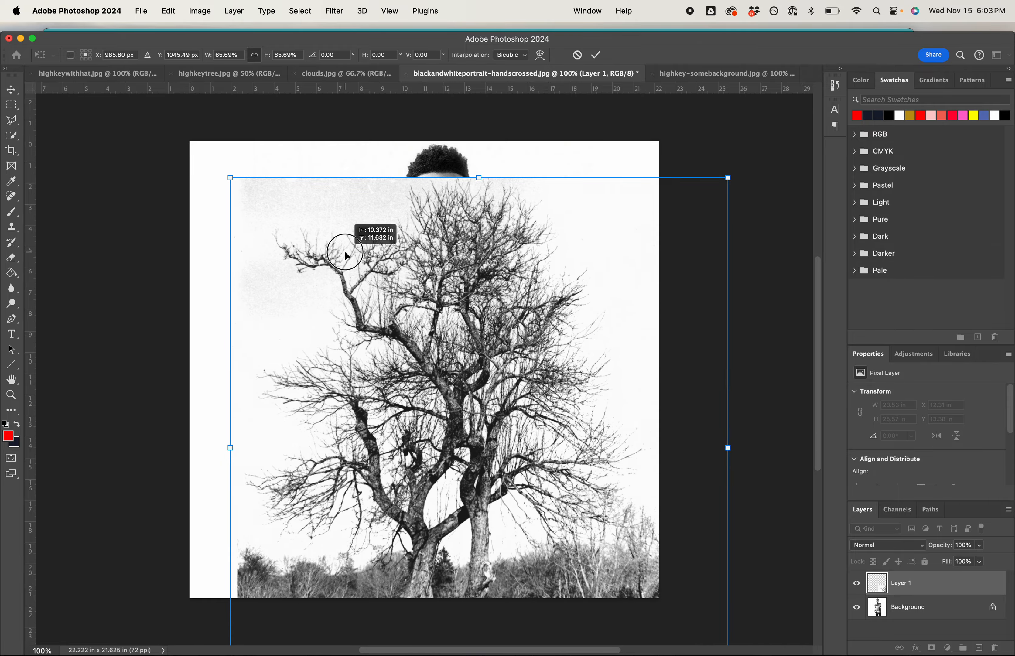
drag(409, 336, 381, 493)
drag(445, 418, 467, 223)
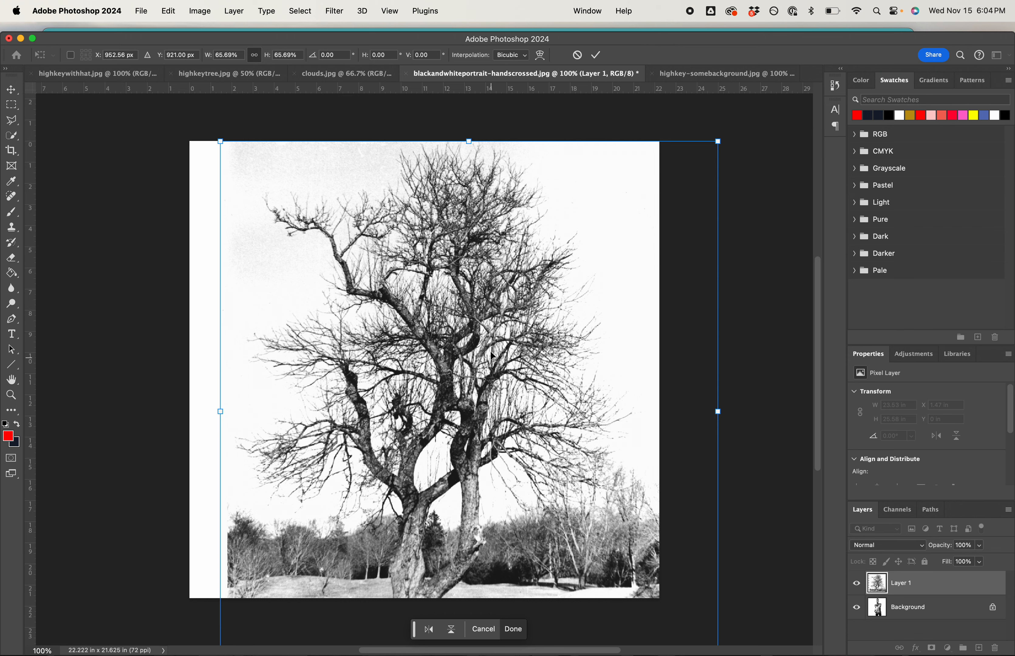
key(Return)
key(m)
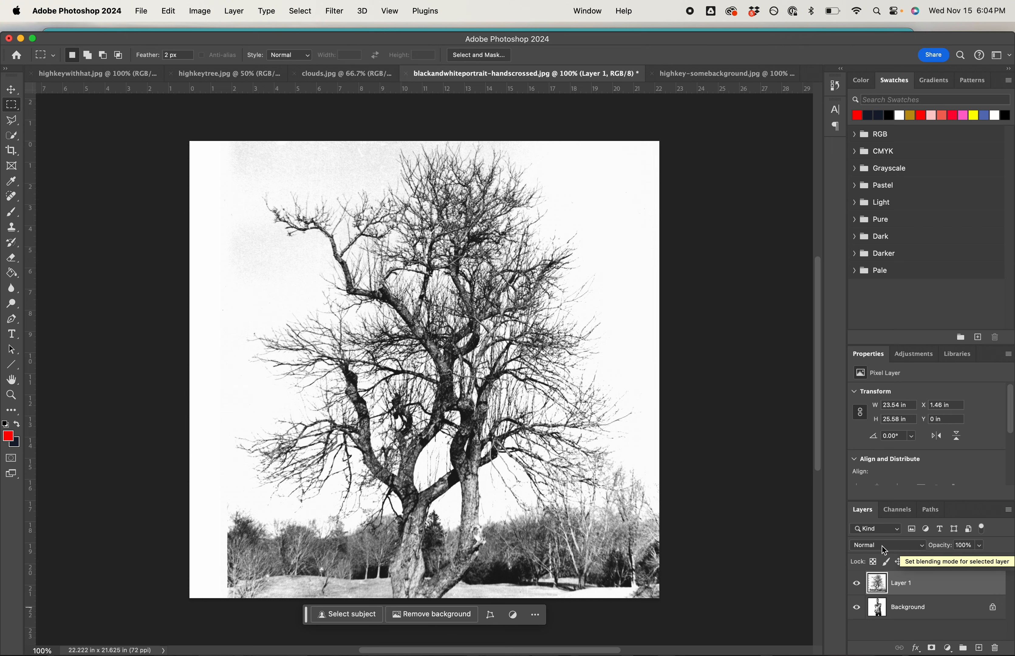
Set the tree layer's blending mode to Screen.
click(923, 546)
scroll(902, 578, down, 5)
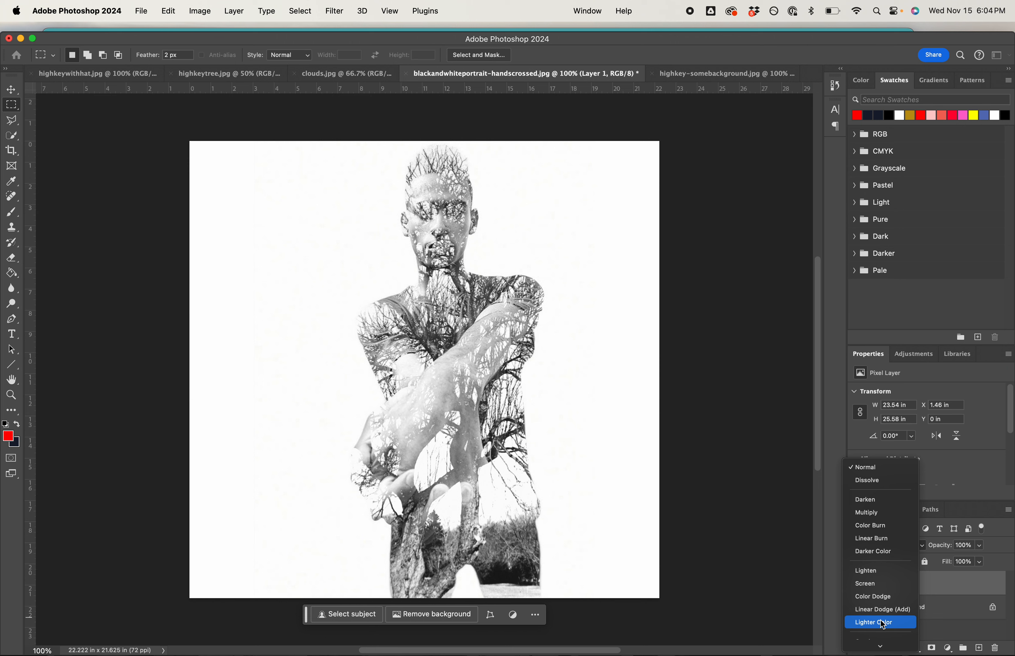
click(876, 585)
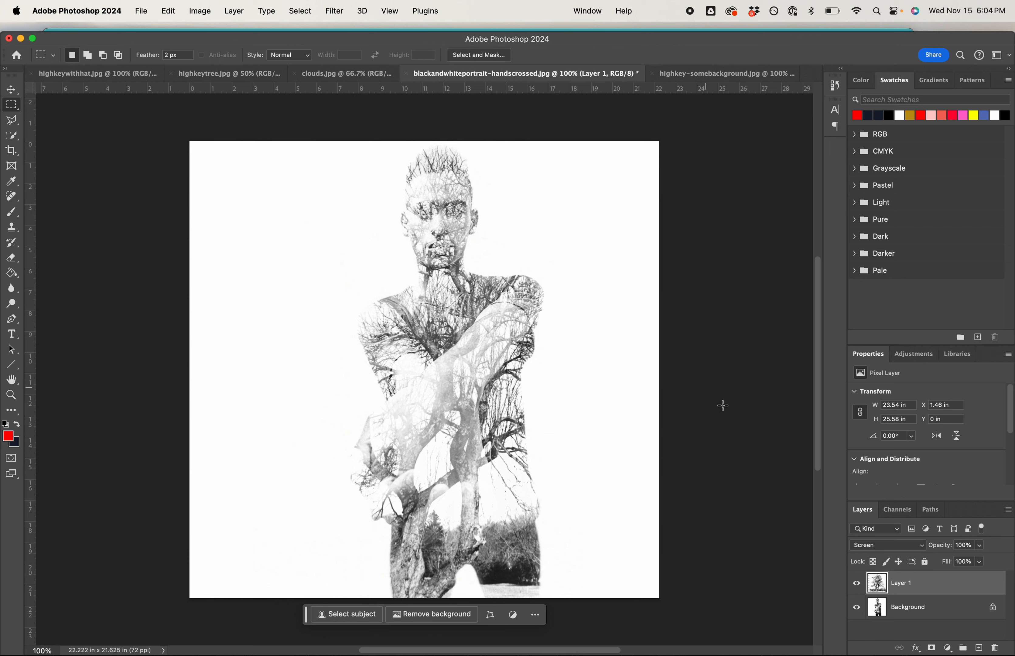
Darken the midtones of the tree double exposure with a Curves adjustment layer, and flatten the image.
click(916, 355)
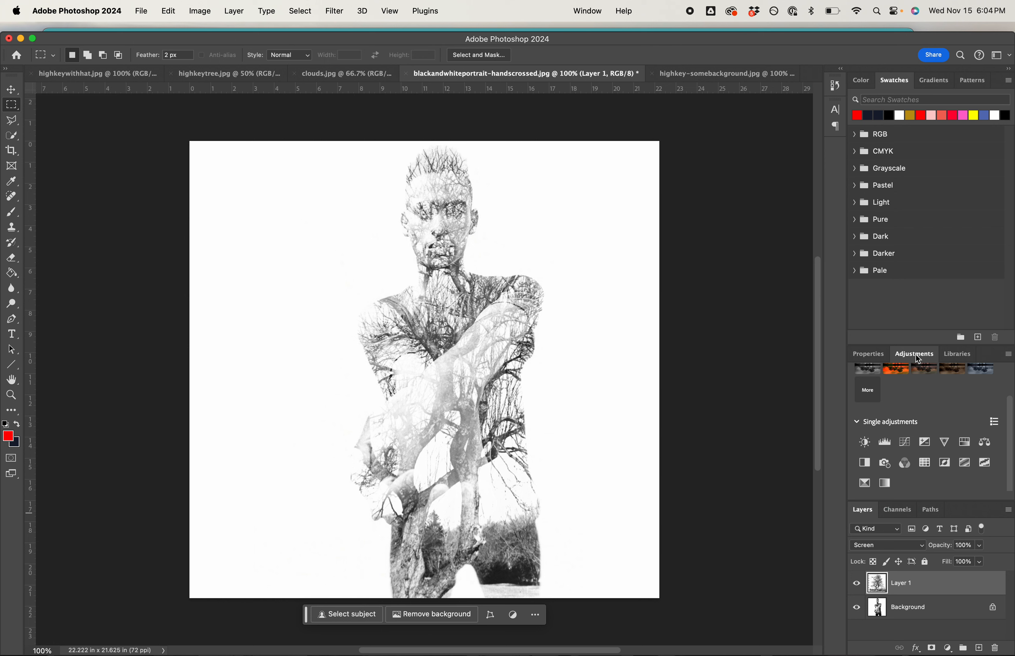
click(906, 444)
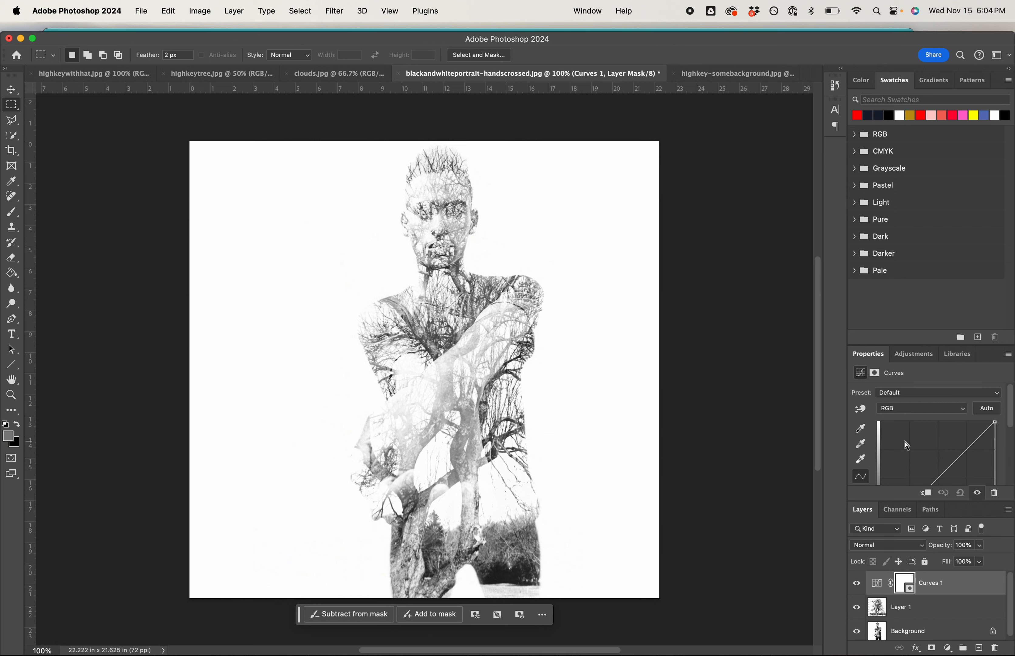
scroll(941, 461, down, 2)
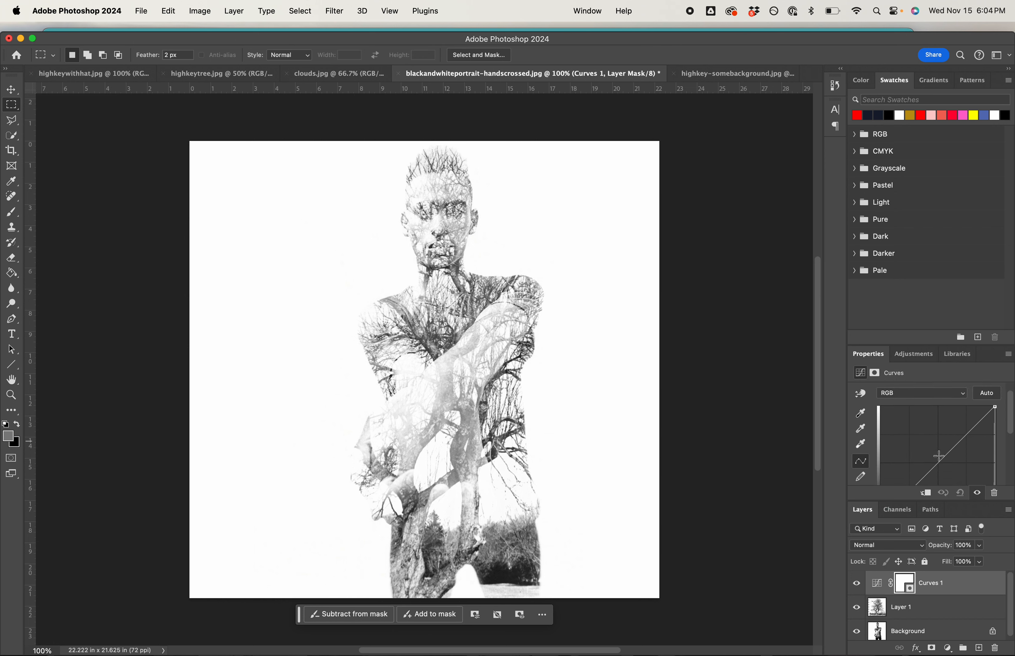
drag(936, 443, 949, 450)
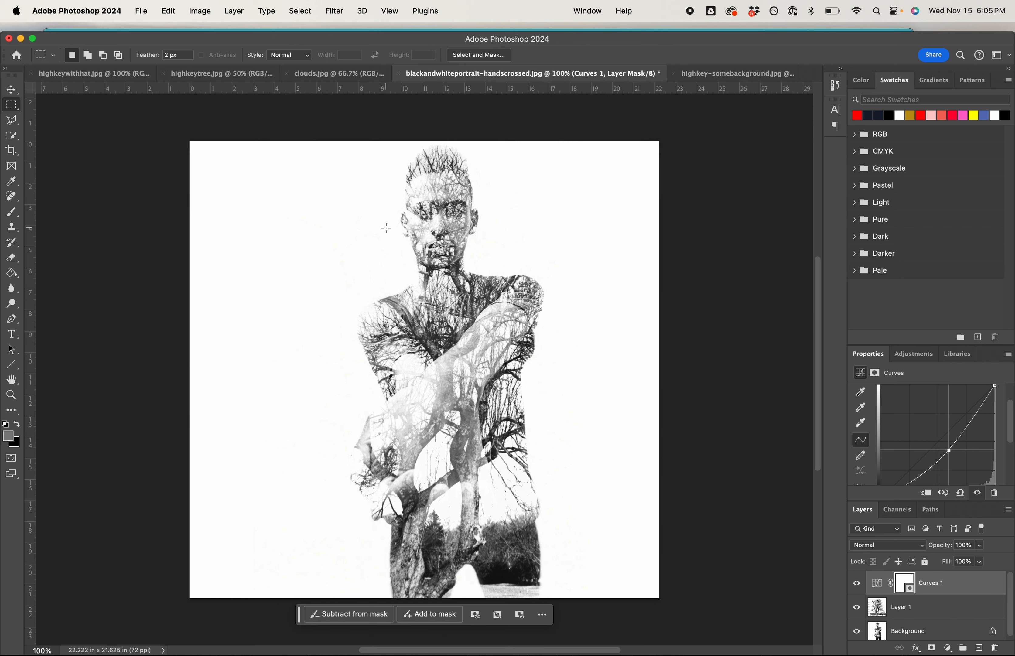
click(857, 585)
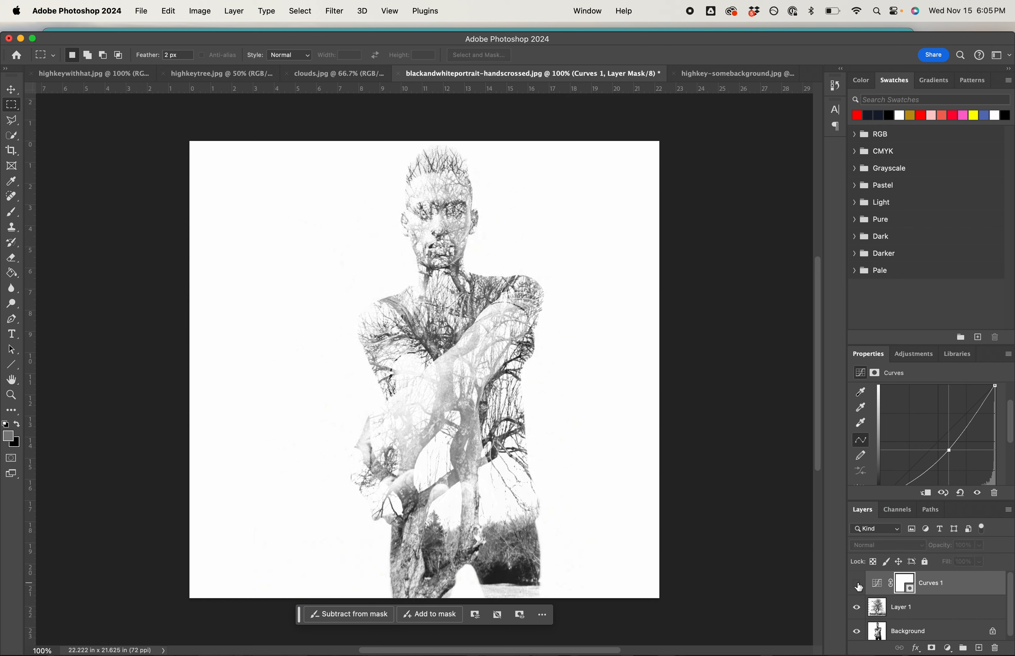
click(858, 585)
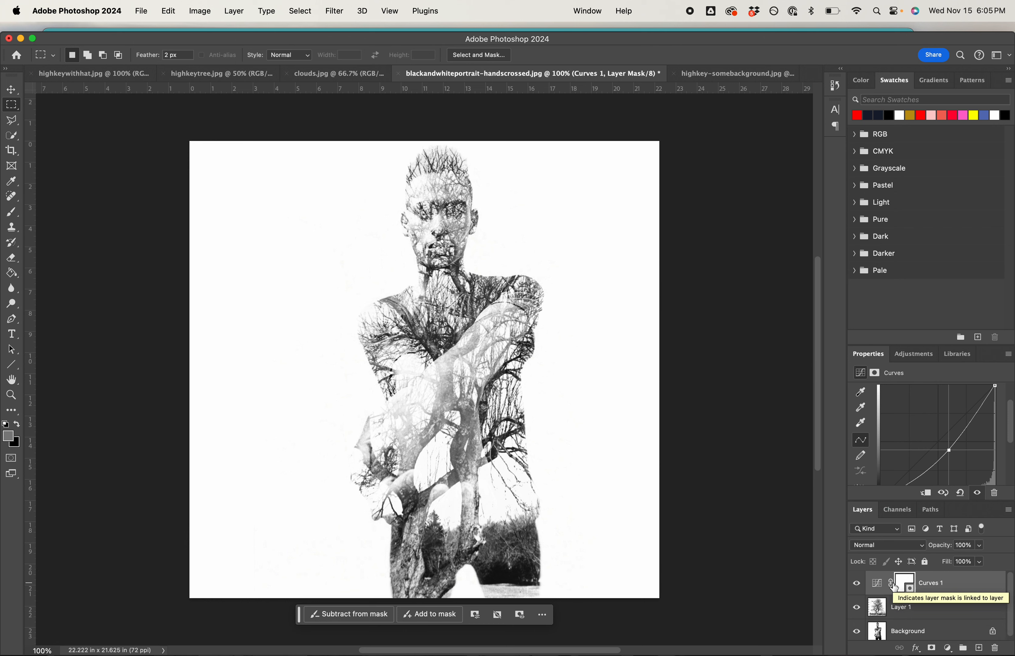
click(1008, 511)
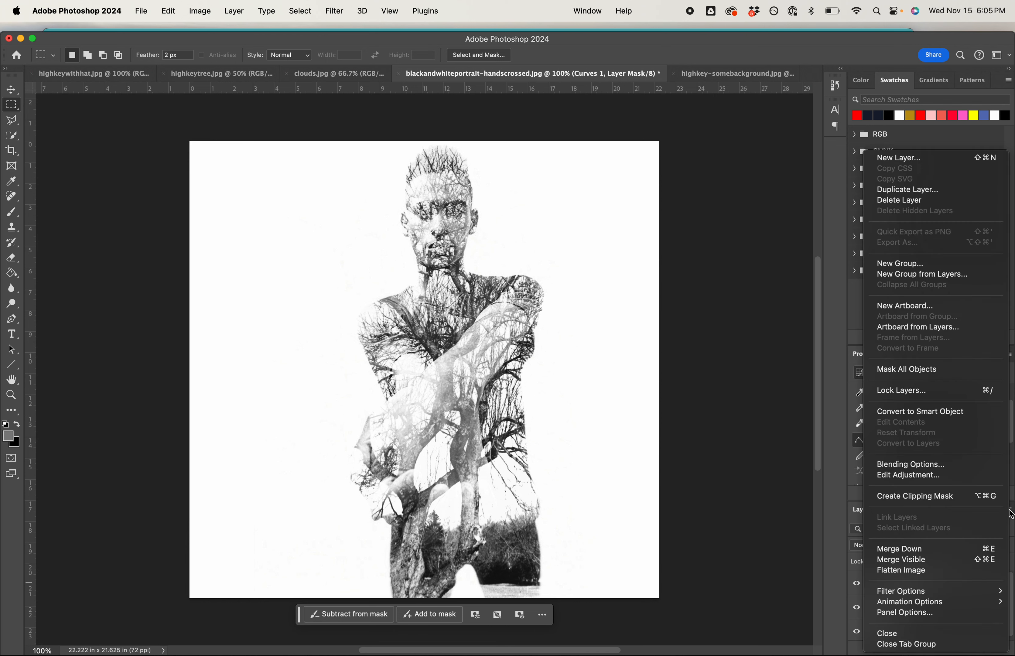
click(901, 571)
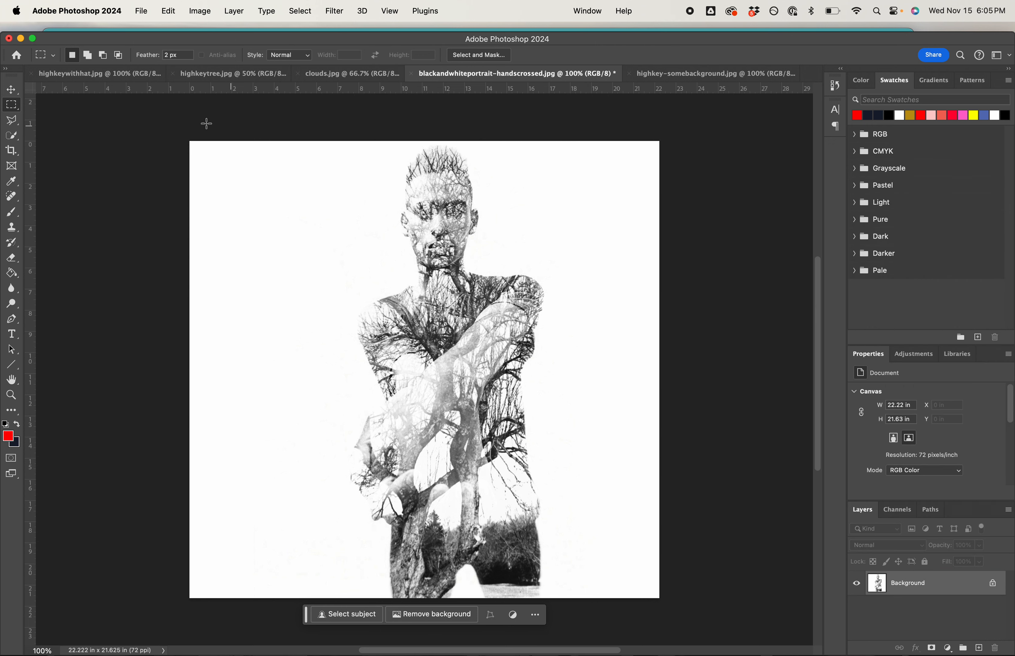
Save the flattened image in Downloads as the JPEG blackandwhiteportrait-EDIT, with quality 12 and Progressive format with 3 scans.
click(146, 16)
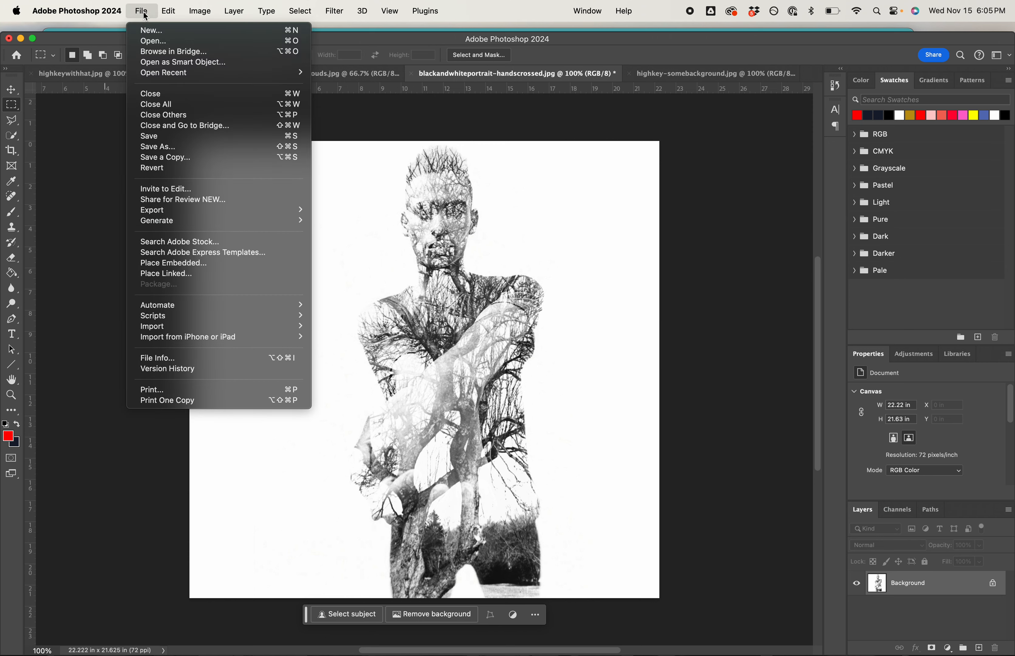
click(159, 147)
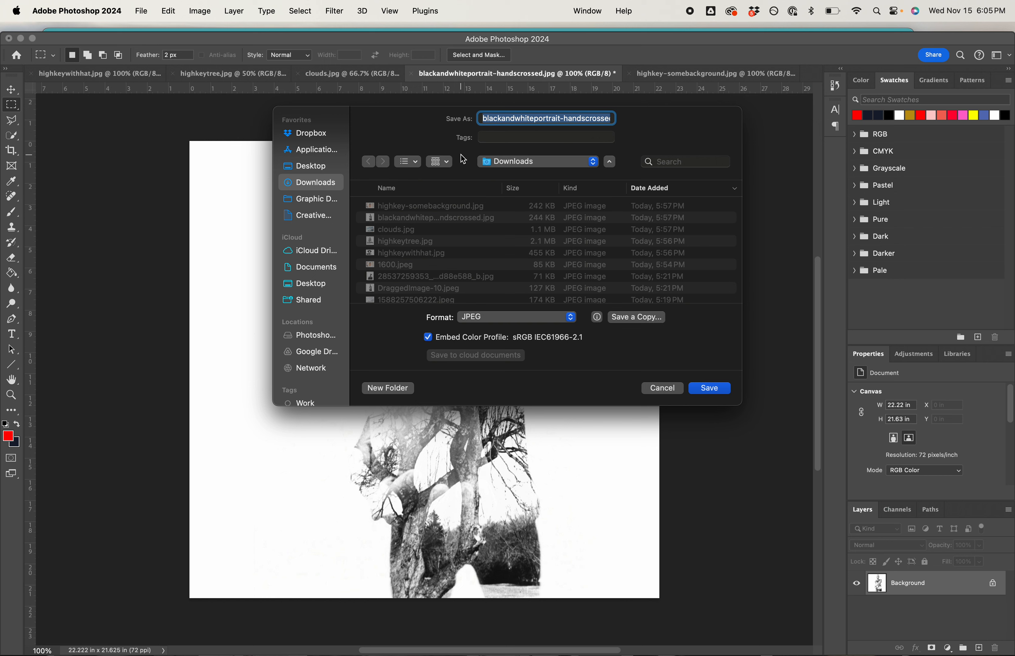
click(594, 119)
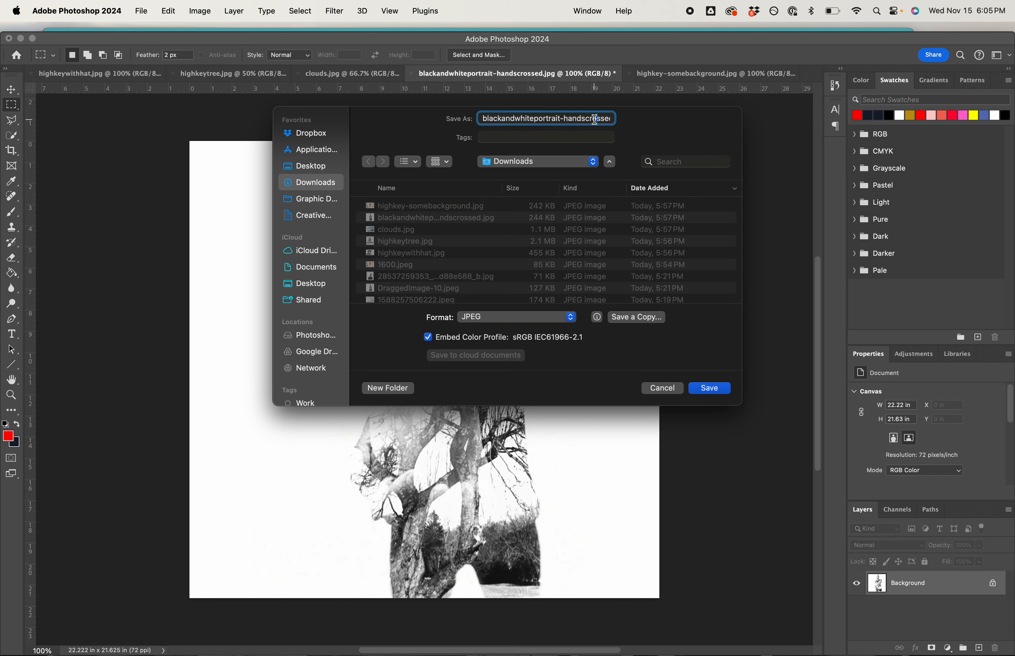
click(565, 120)
drag(565, 119, 635, 113)
text(EDIT)
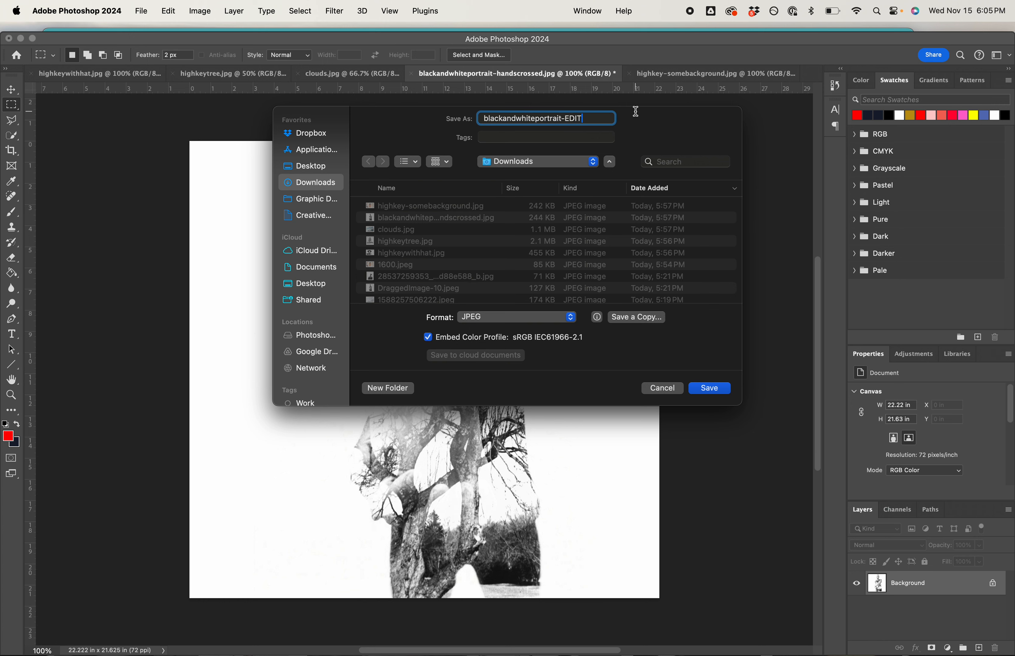
click(707, 391)
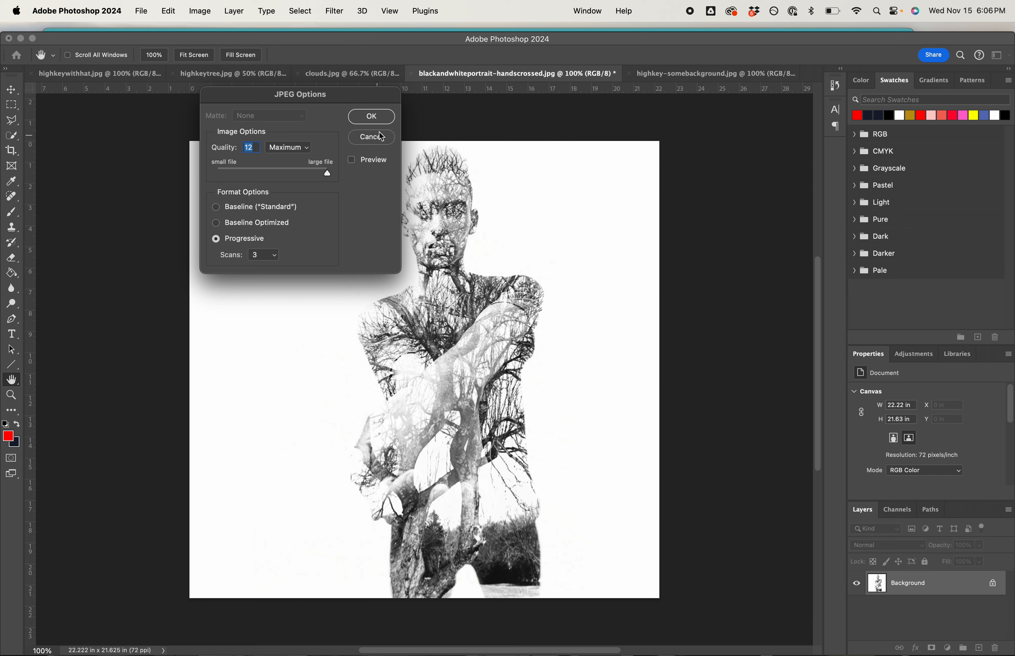
click(371, 117)
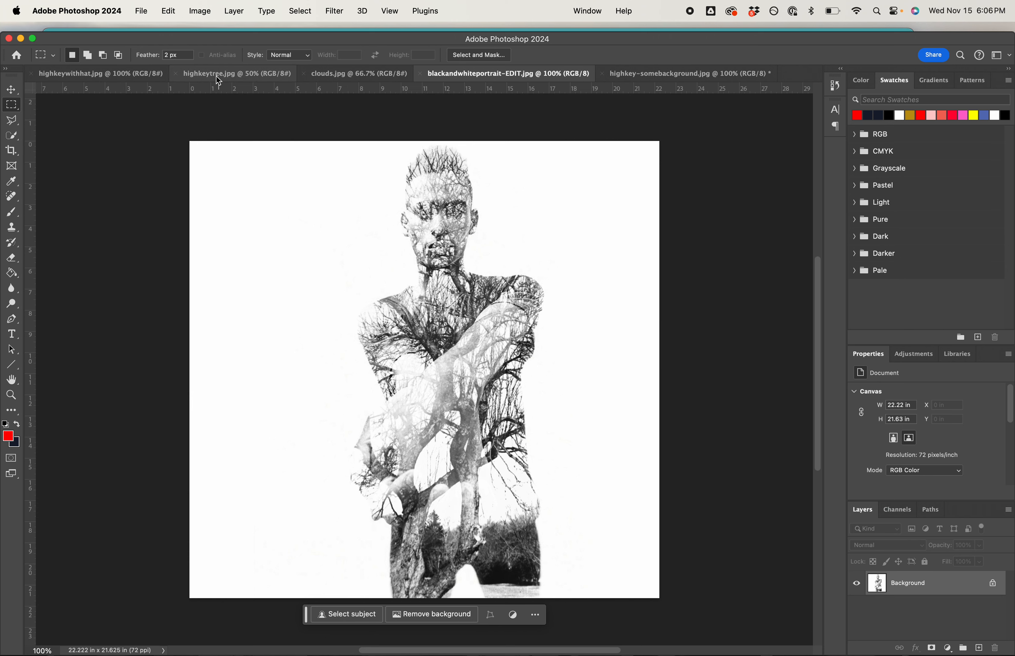
Copy the whole clouds.jpg image and paste it as a new layer into highkeywithhat.jpg.
click(114, 75)
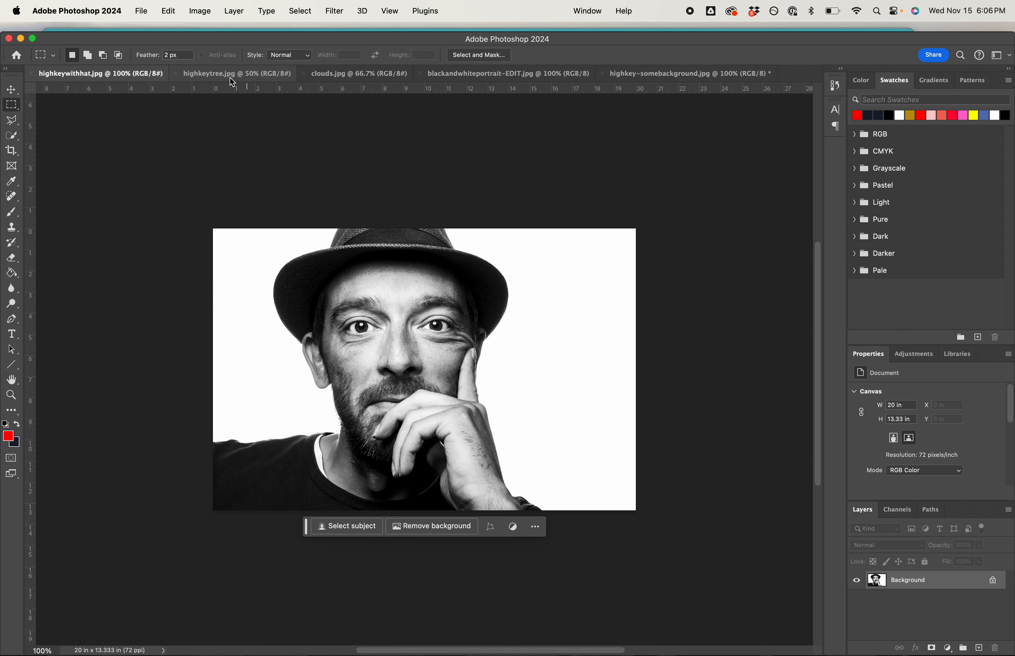
click(323, 74)
key(super+a)
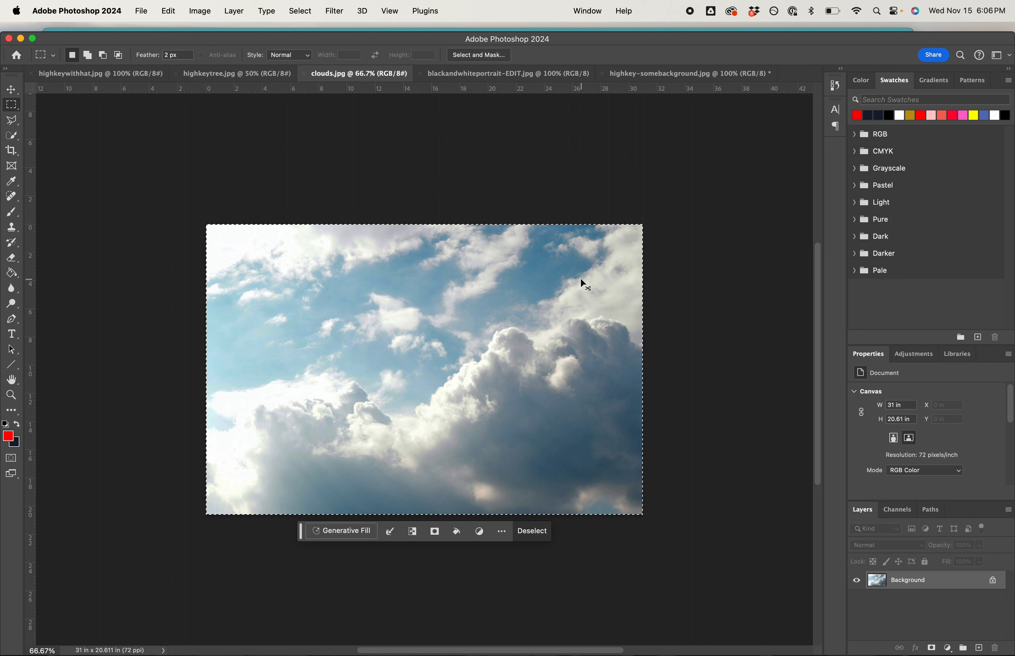
key(super+a)
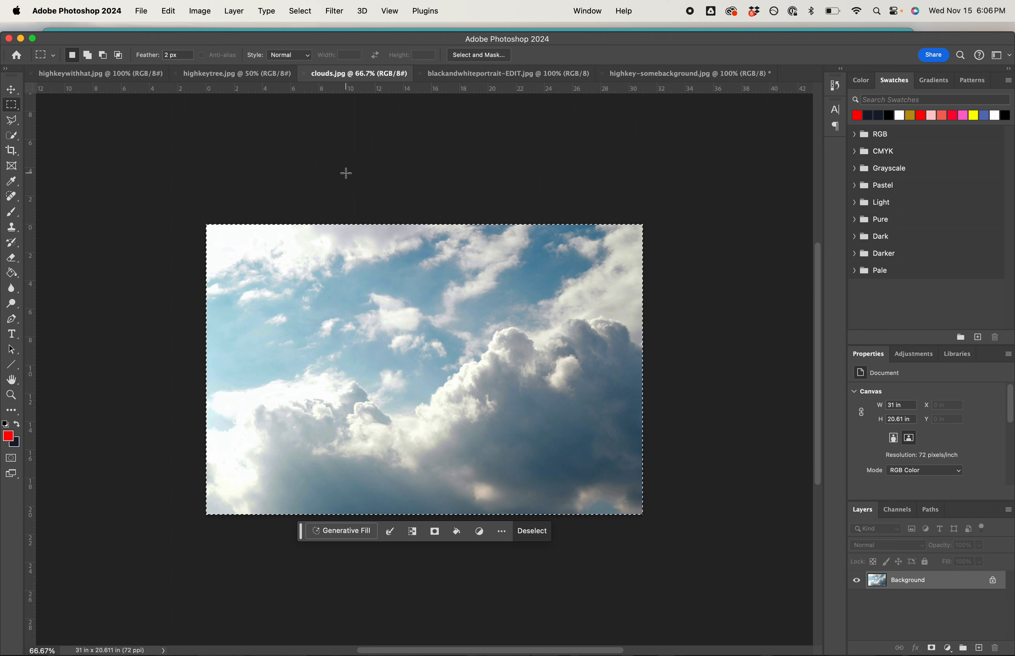
click(123, 76)
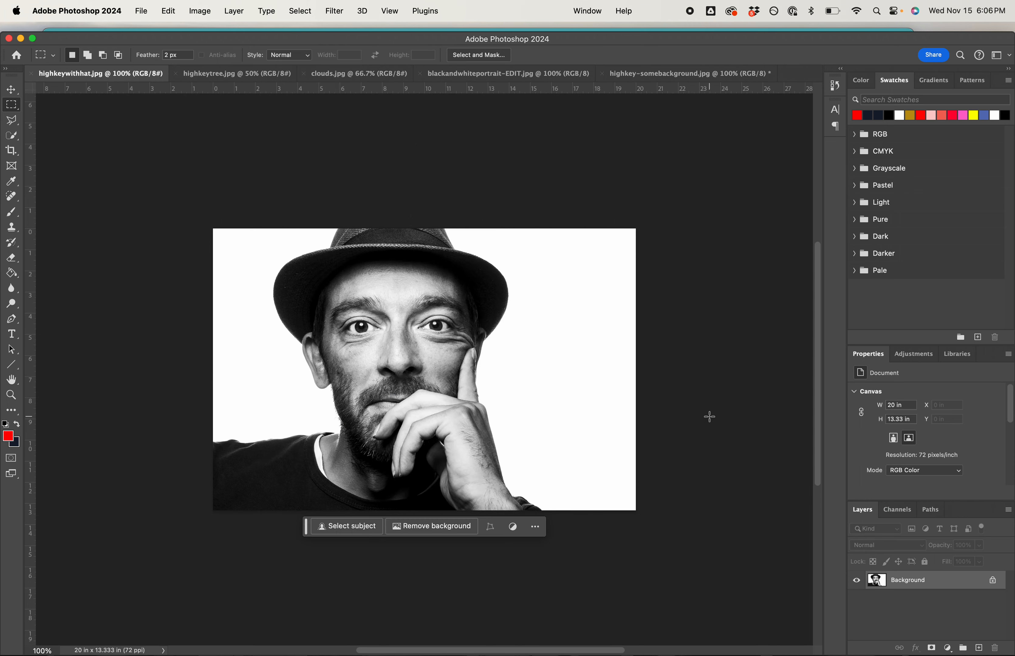
key(super+v)
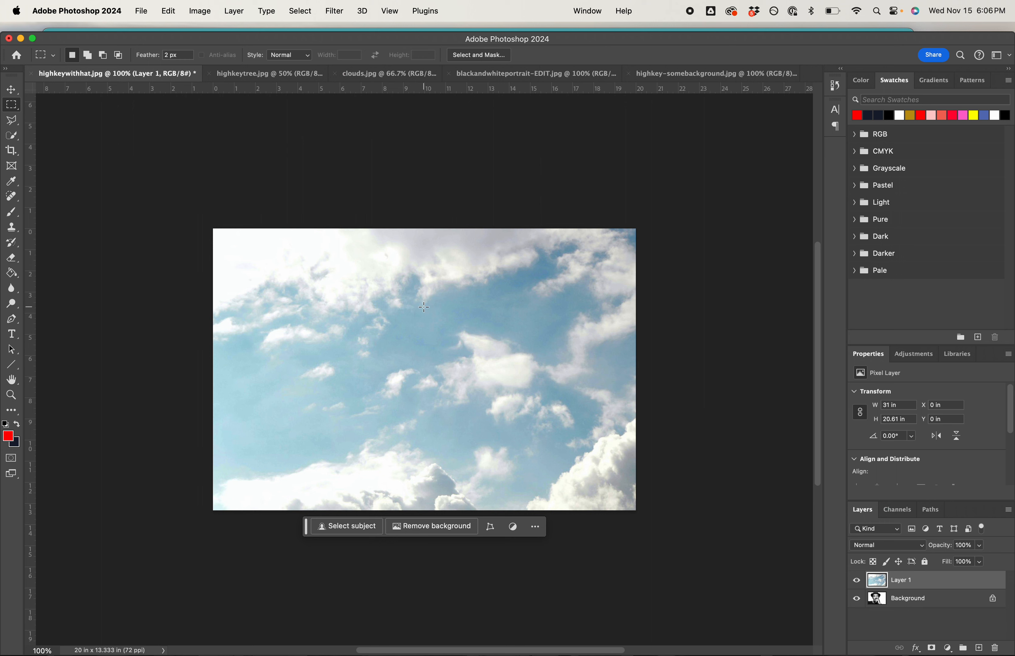
Scale the clouds layer to about 68.2% so it covers the whole canvas, and set its blending mode to Screen.
key(super+t)
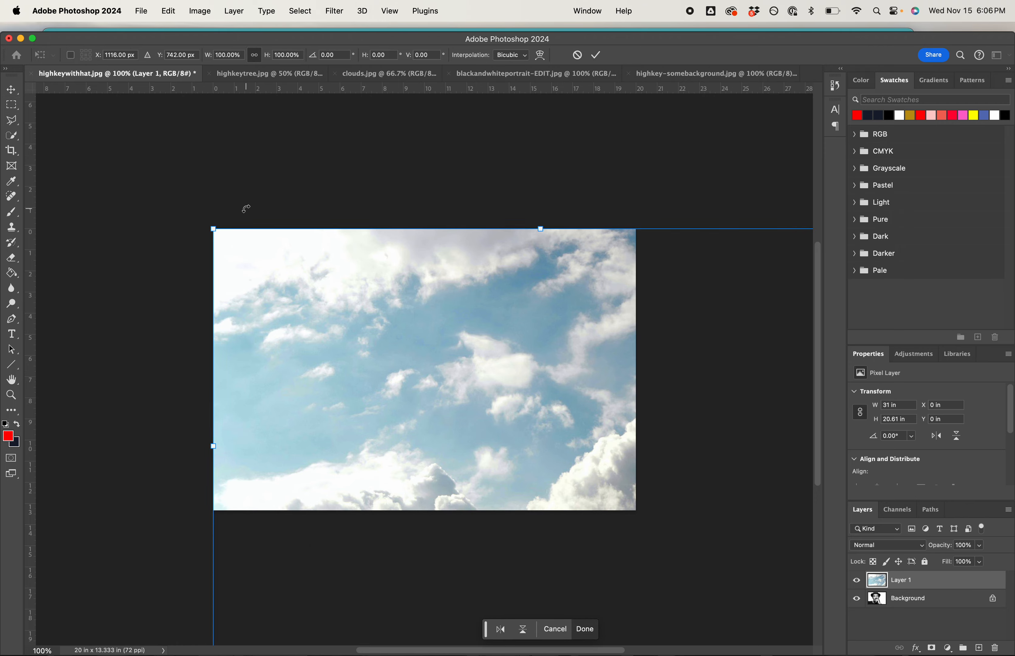
drag(215, 230, 478, 423)
drag(516, 460, 287, 310)
drag(248, 253, 189, 212)
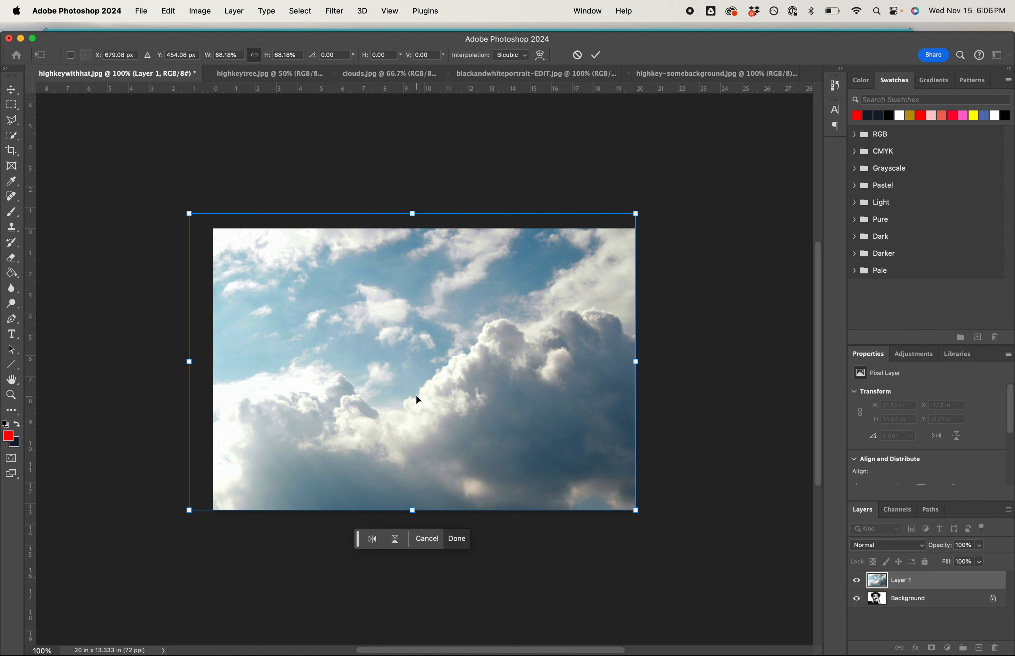
key(Return)
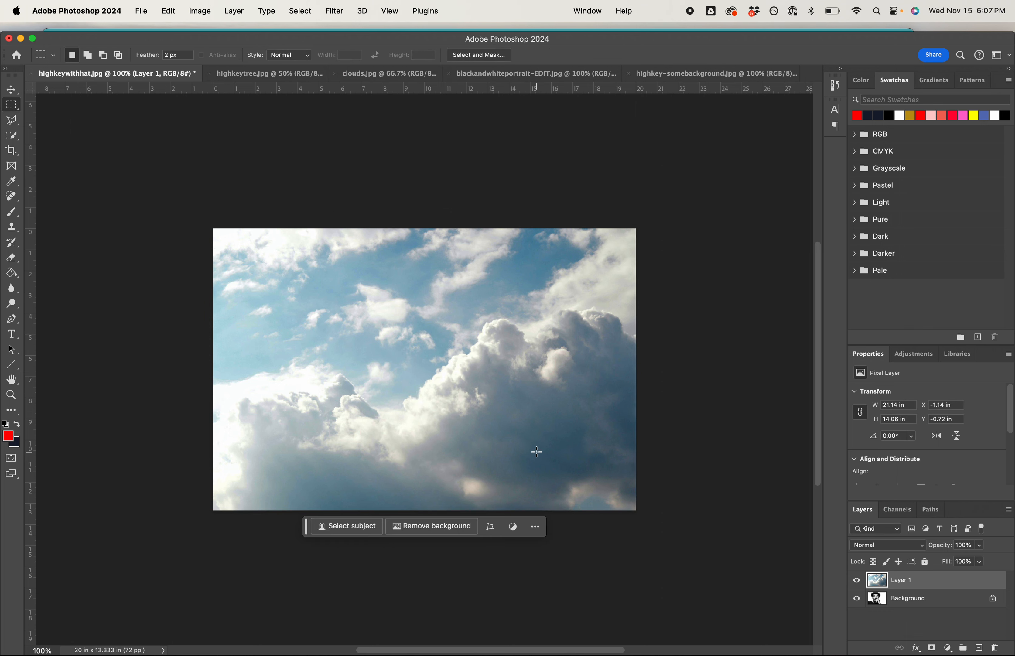
click(922, 546)
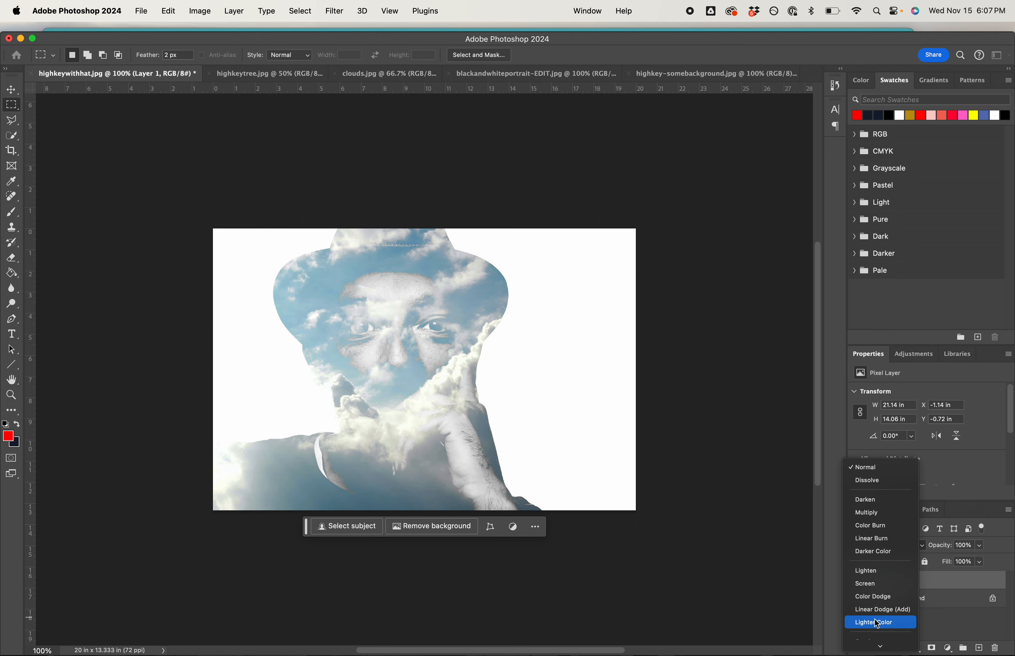
click(870, 583)
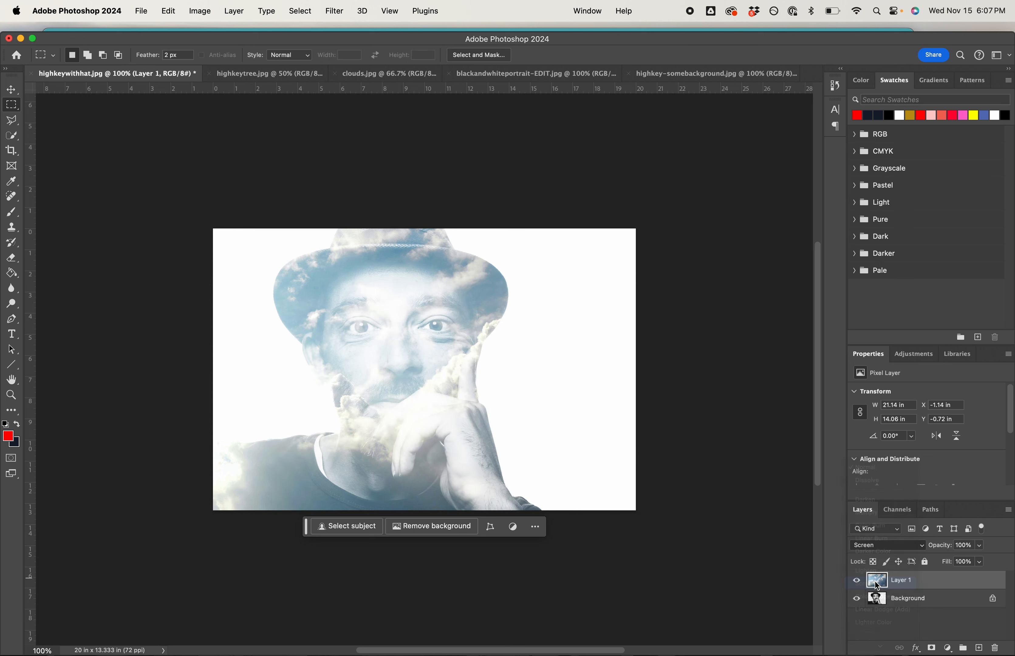
Darken the midtones of the clouds and hat portrait blend with a Curves adjustment layer, and flatten the image.
click(920, 355)
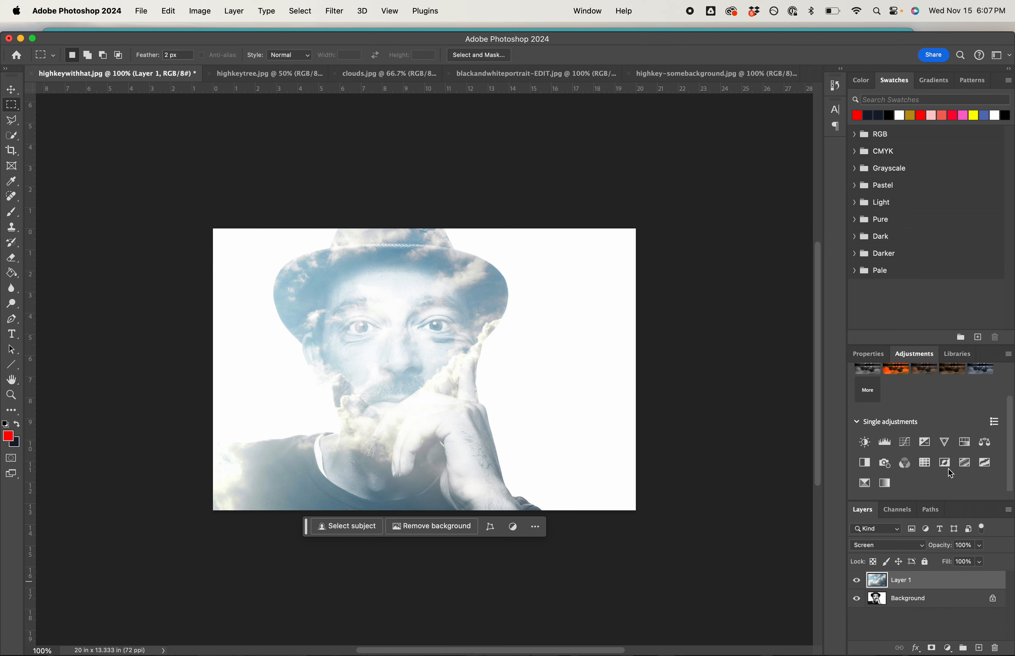
click(905, 446)
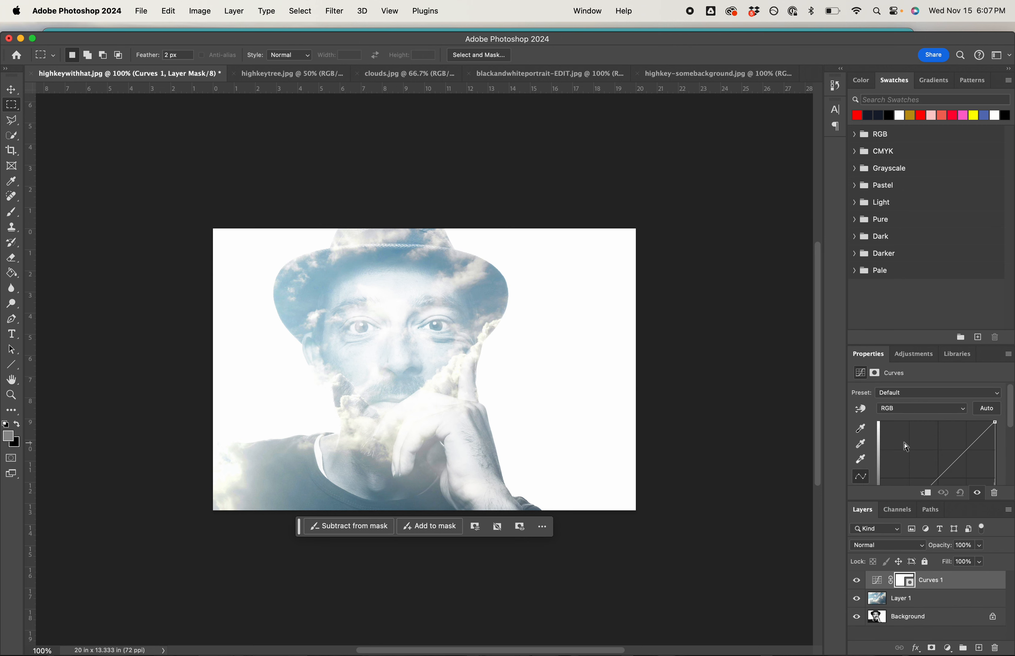
scroll(946, 469, down, 3)
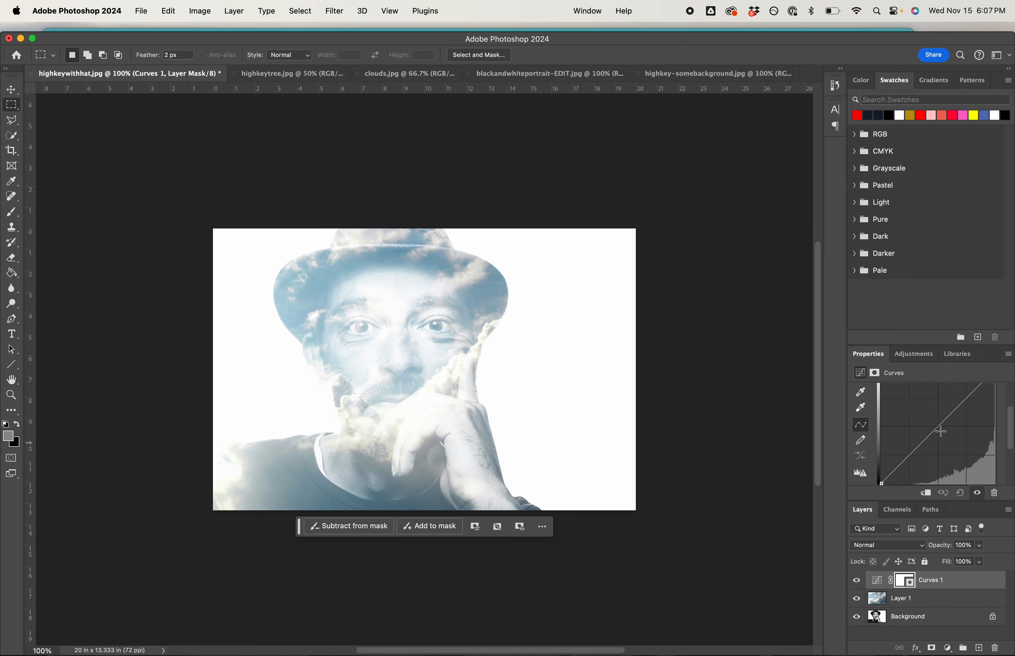
drag(937, 426, 948, 435)
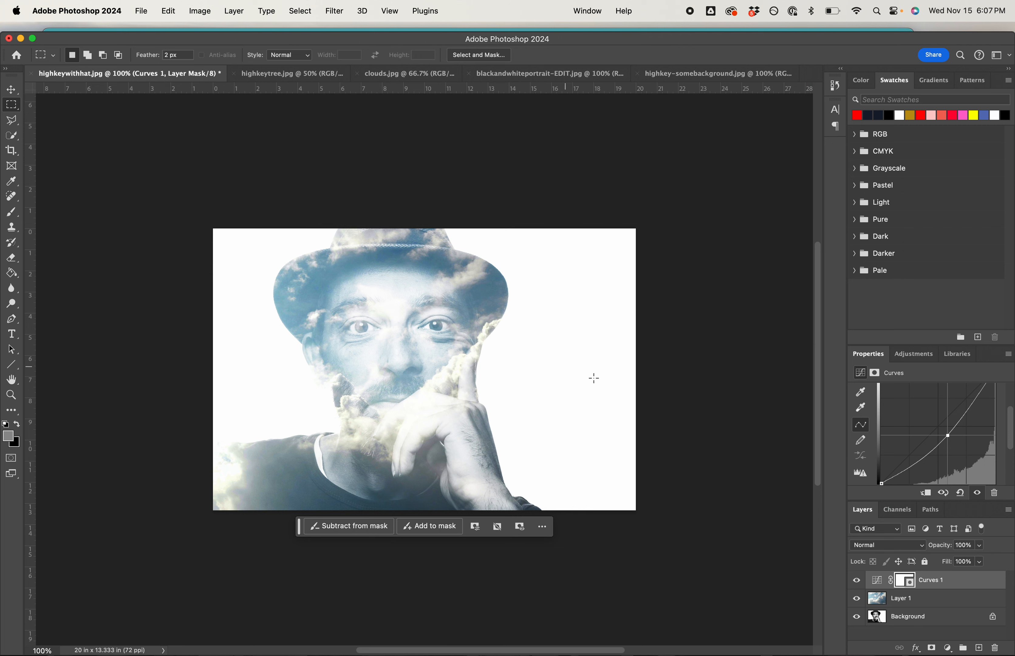
click(1008, 512)
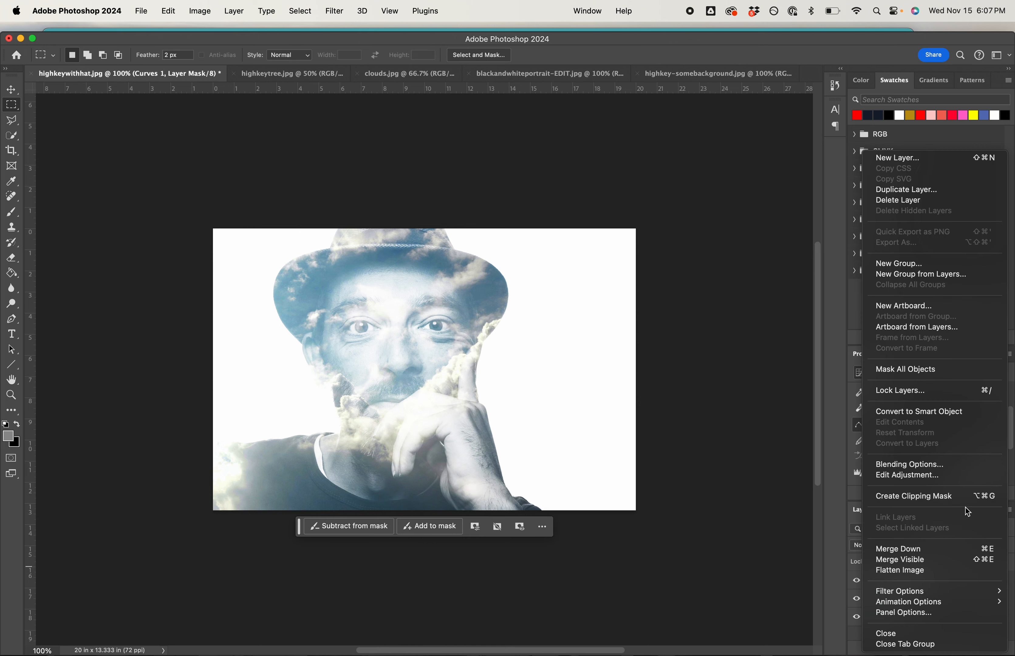
click(916, 571)
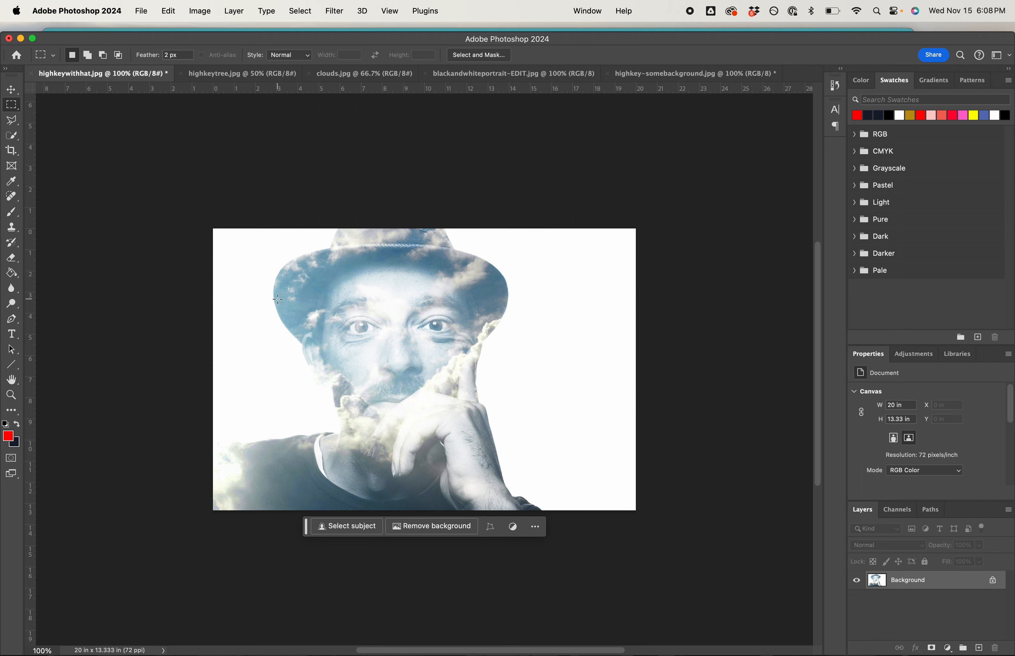
mouse_move(540, 652)
click(859, 647)
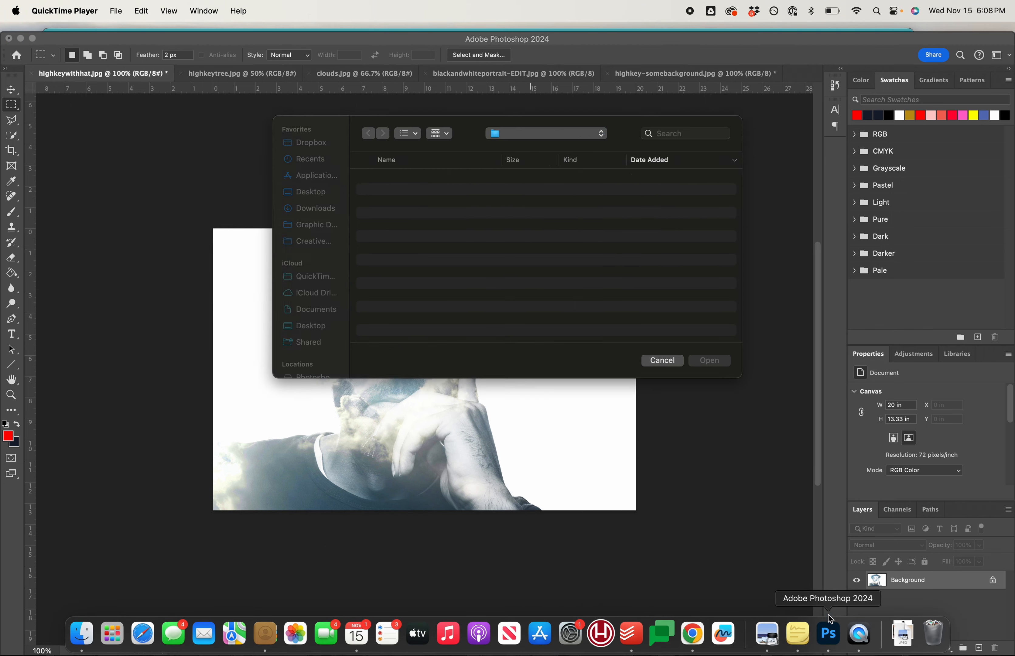
click(659, 361)
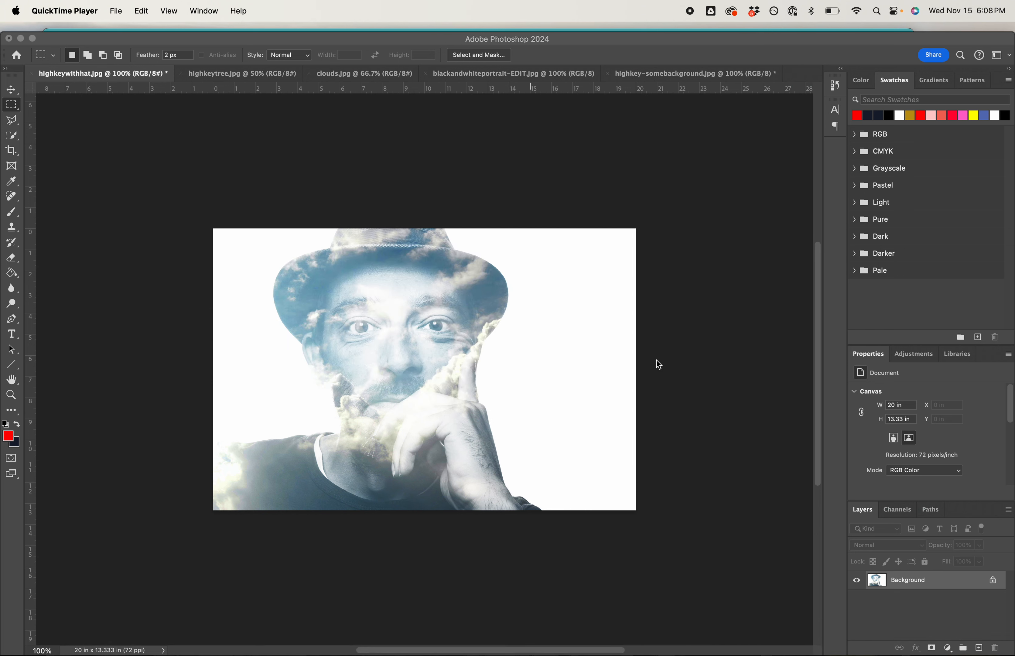